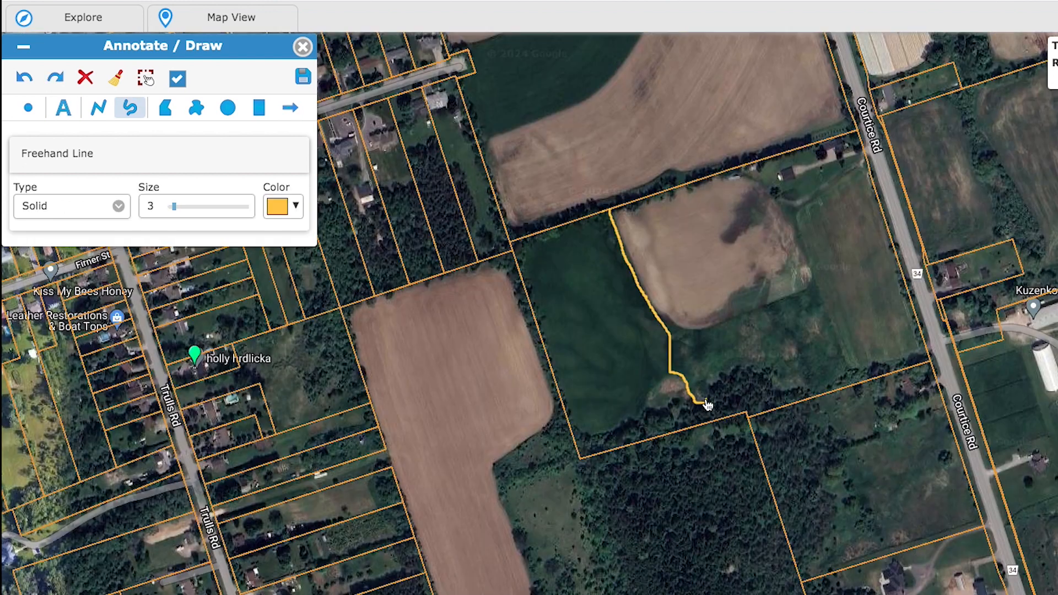
Step: Draw a yellow freehand line, a light-blue polygon with dark outline, and a blue freehand polygon with orange outline around areas on the map
mouse_move(702, 406)
left_mouse_down()
mouse_move(743, 373)
mouse_move(769, 370)
mouse_move(823, 402)
left_mouse_up()
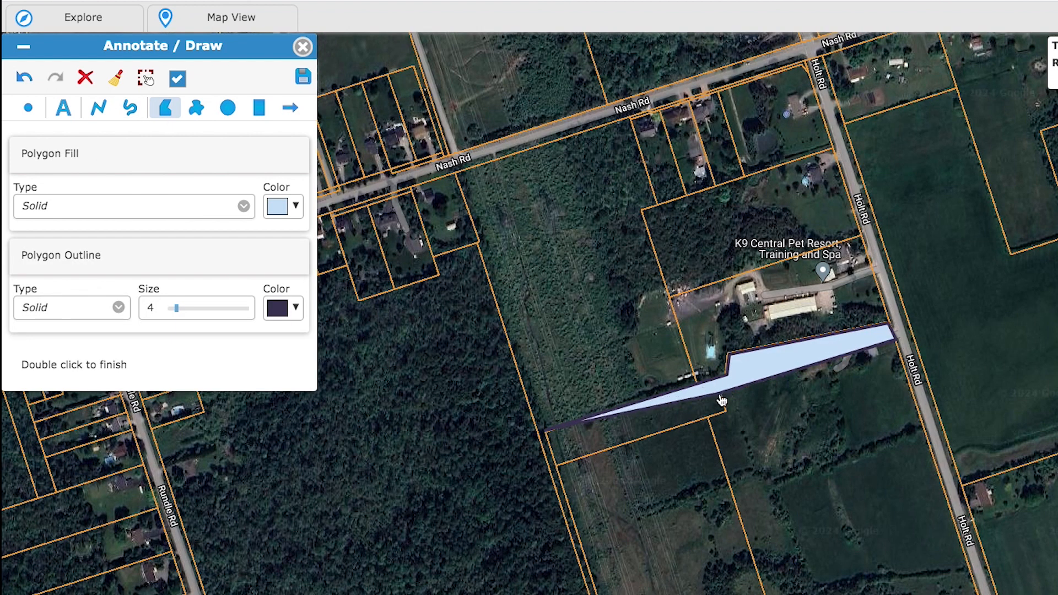
left_click(725, 411)
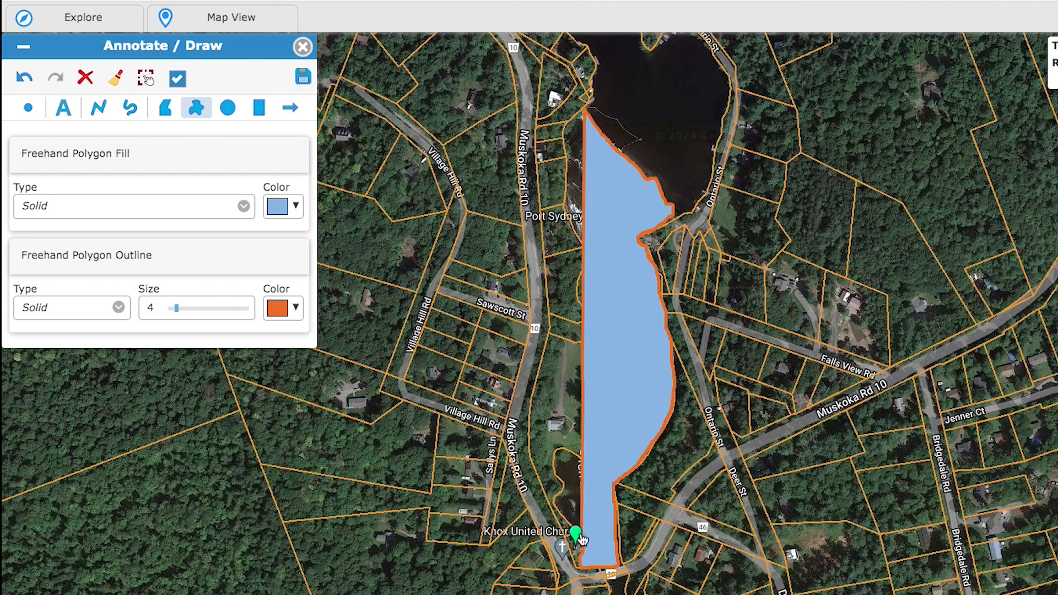
mouse_move(573, 537)
left_mouse_down()
mouse_move(565, 493)
mouse_move(579, 448)
mouse_move(607, 448)
mouse_move(612, 380)
mouse_move(612, 334)
mouse_move(587, 252)
mouse_move(584, 110)
left_mouse_up()
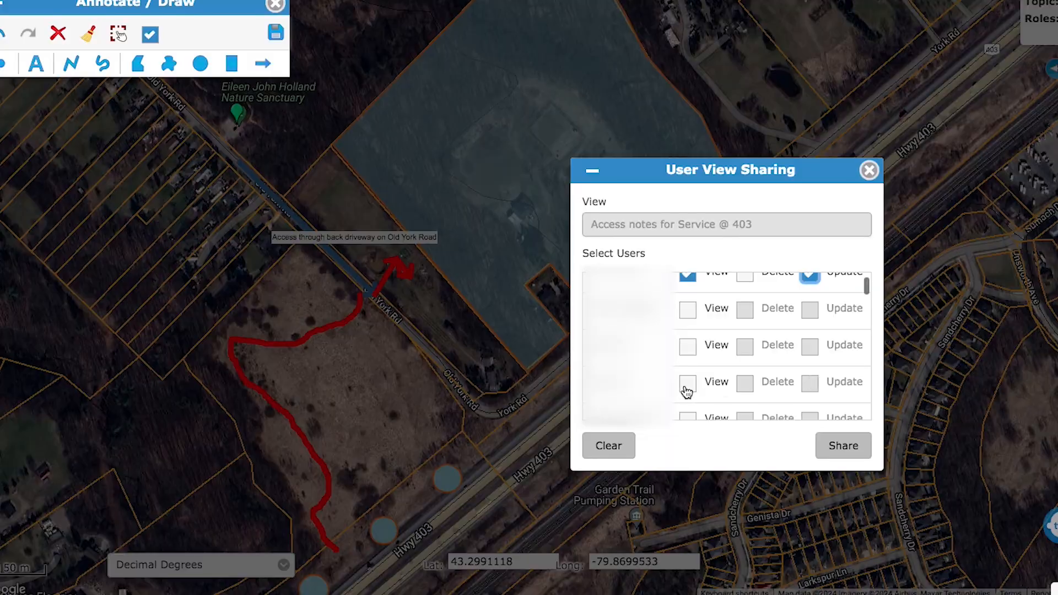
Step: Grant another user View permission in the sharing settings of the view "Access notes for Service @ 403"
left_click(687, 380)
left_click(570, 393)
left_click(672, 395)
left_click(676, 394)
Step: Open the Annotate / Draw tool for the Finch Hydro Corridor Trail area between Charlton Blvd and Blake Ave
scroll(584, 339, "up", 1)
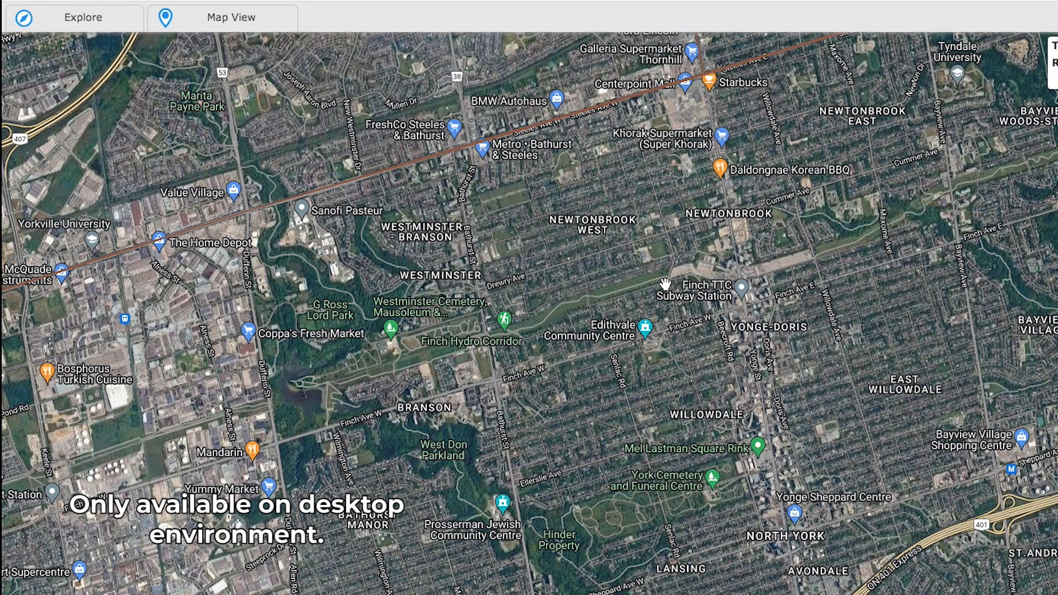
scroll(665, 284, "up", 3)
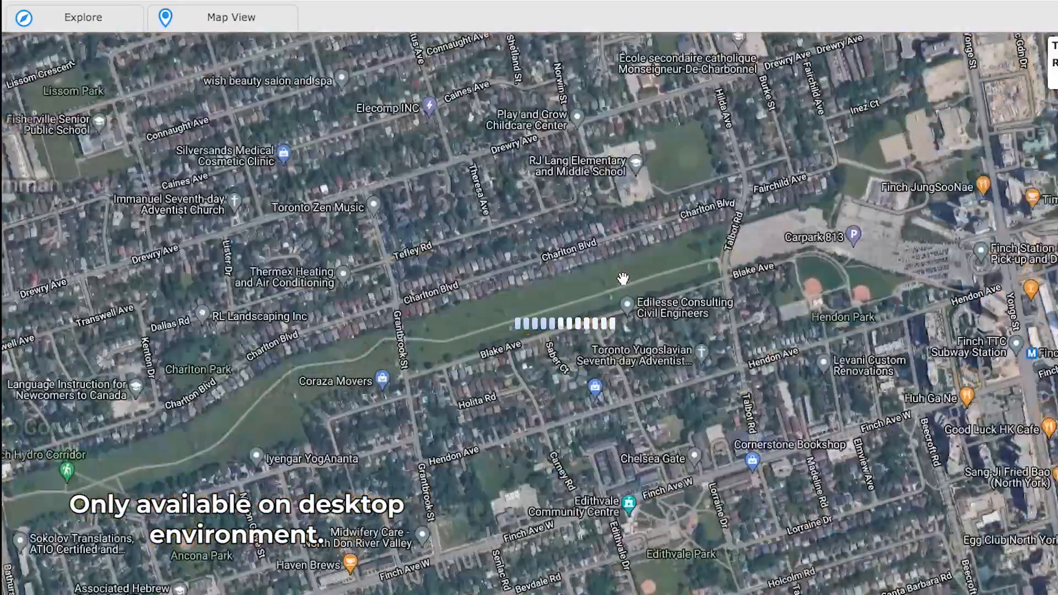
scroll(623, 279, "up", 2)
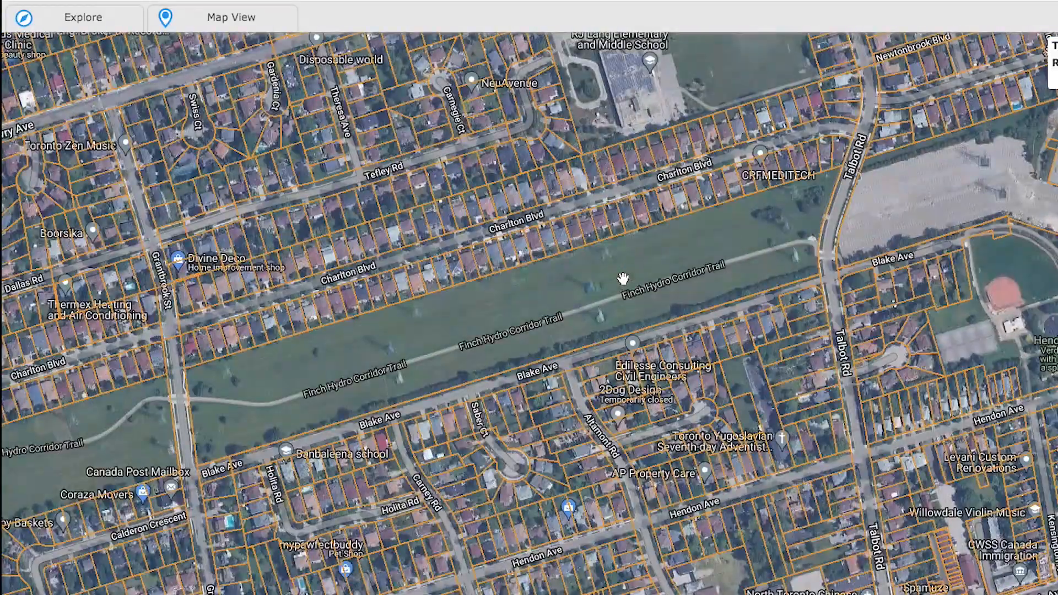
scroll(622, 279, "up", 2)
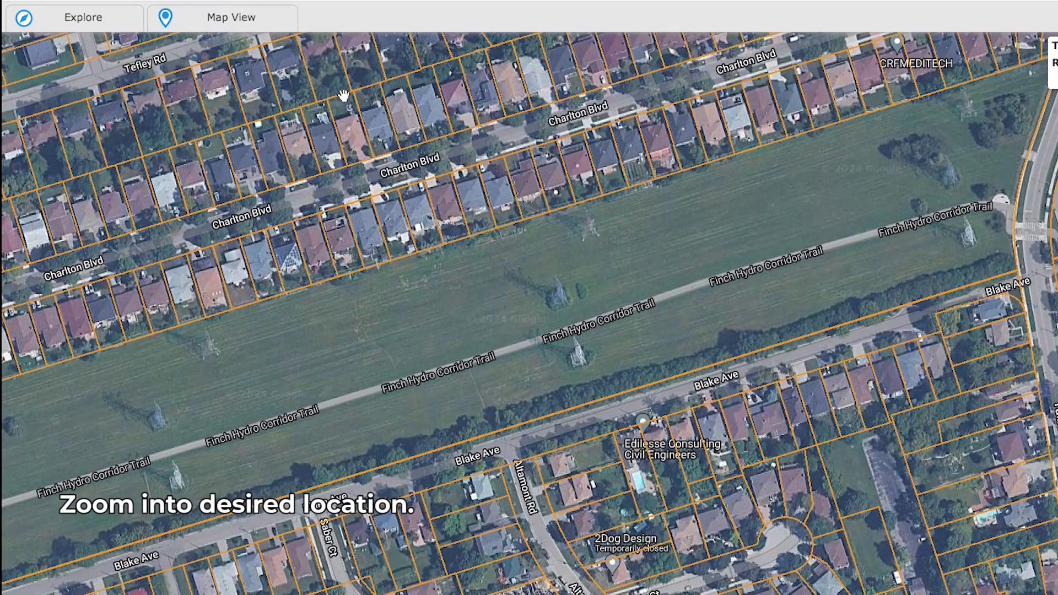
left_click(215, 28)
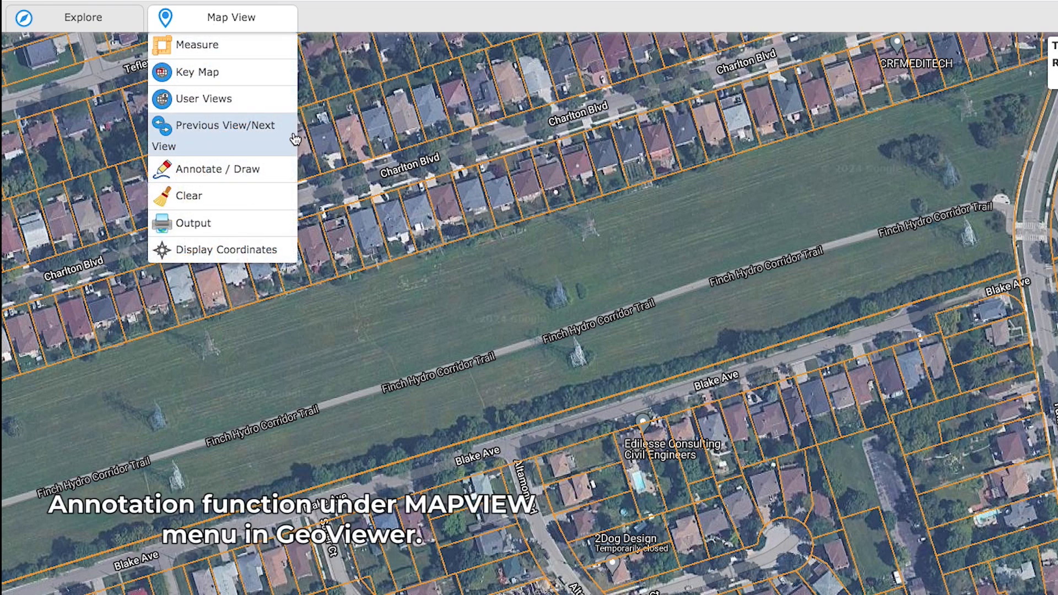
left_click(287, 180)
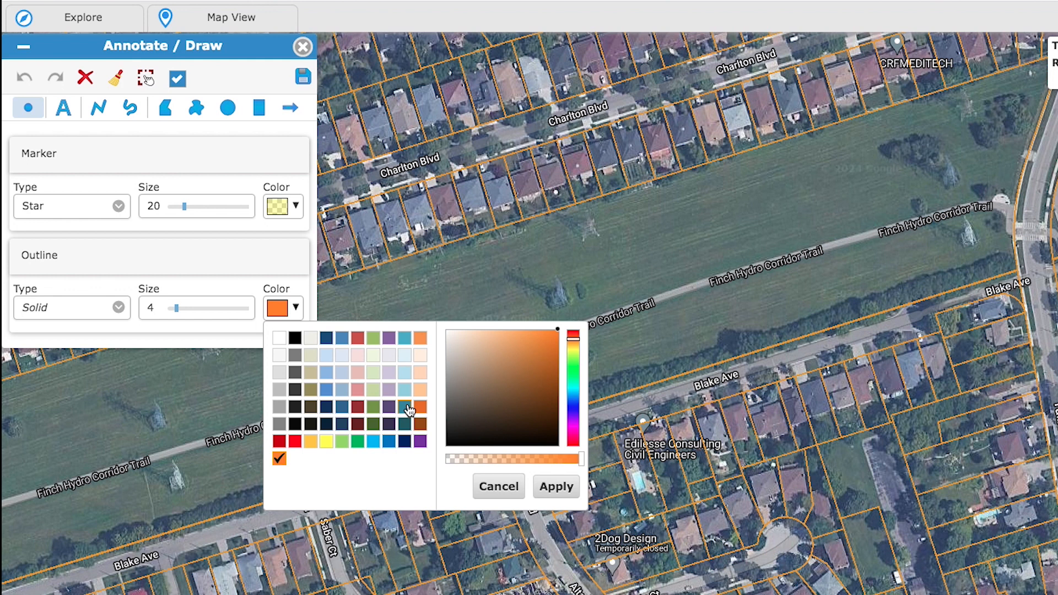
Step: Set the star marker's outline color to teal with slight transparency
left_click(403, 406)
left_click(295, 308)
left_click(570, 460)
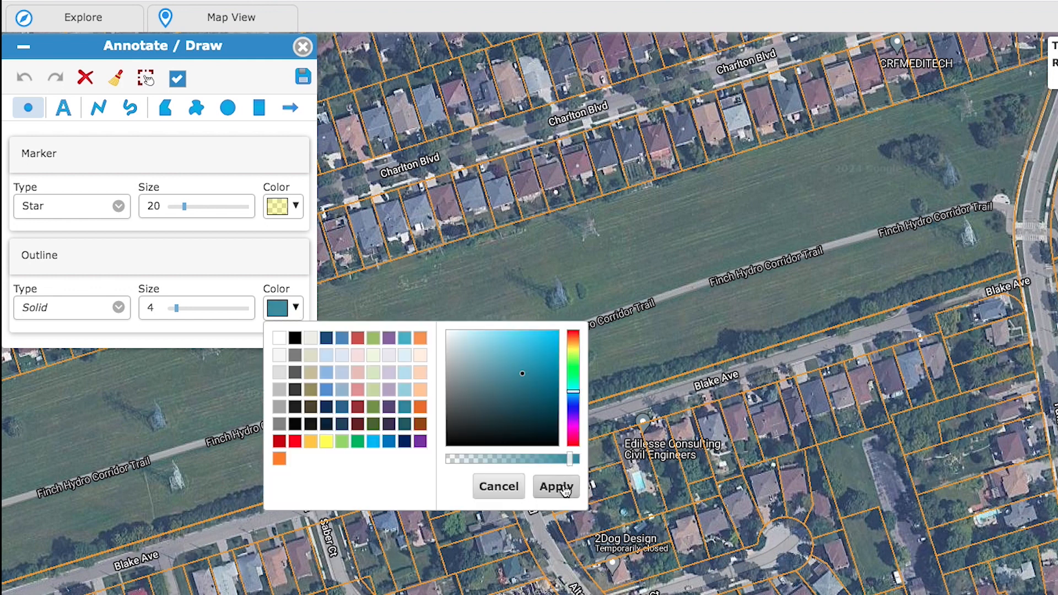
left_click(557, 486)
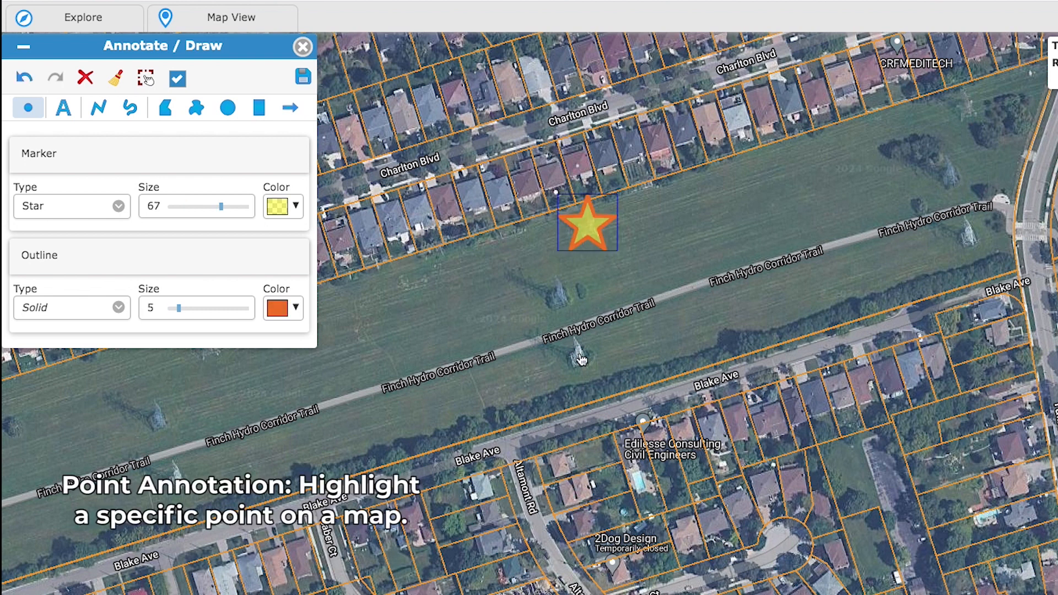
Step: Place star markers on three more towers and the label "tower in need of service" beside the star nearest Charlton Blvd
left_click(579, 352)
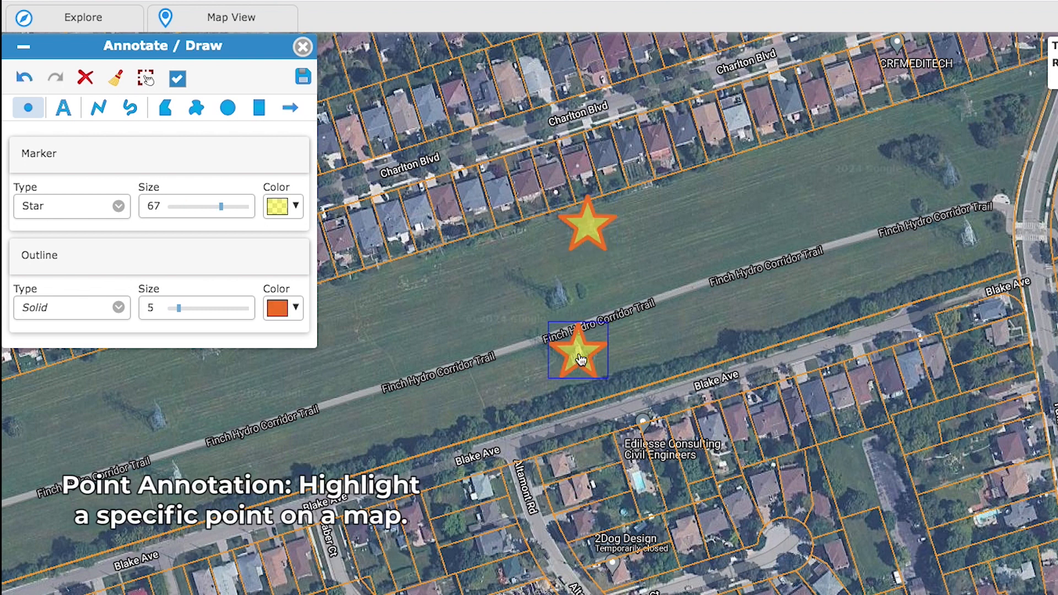
left_click(974, 231)
left_click(553, 287)
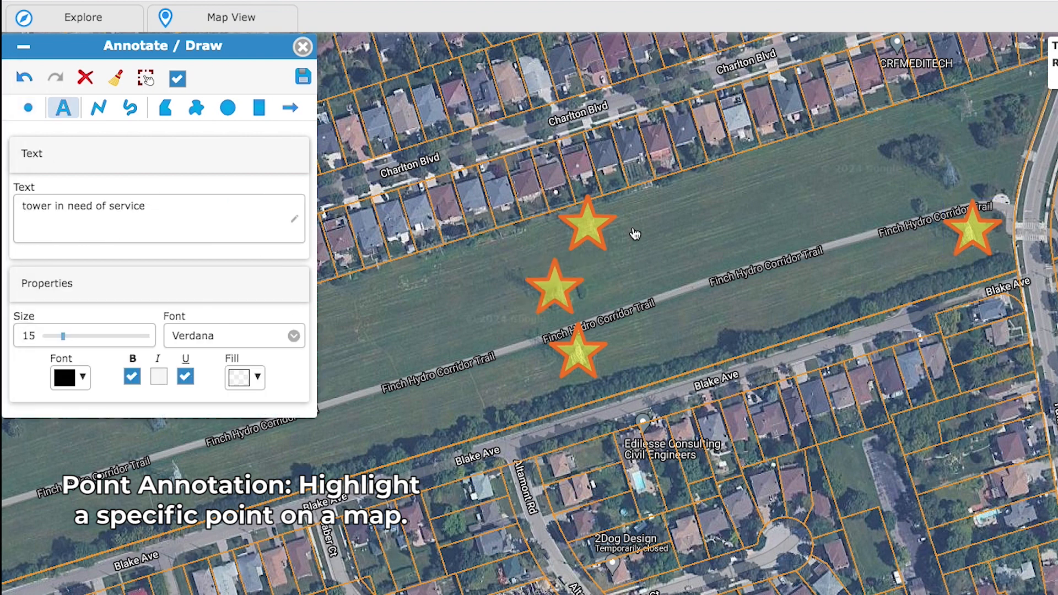
left_click(635, 234)
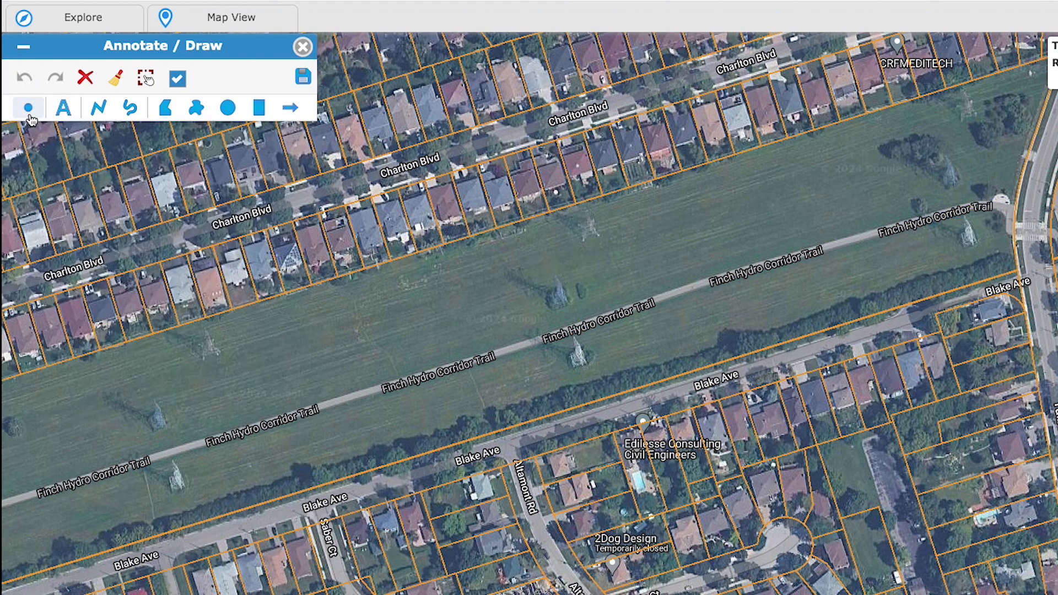
Step: Start a point annotation and set its marker type to Star with size 20
left_click(31, 117)
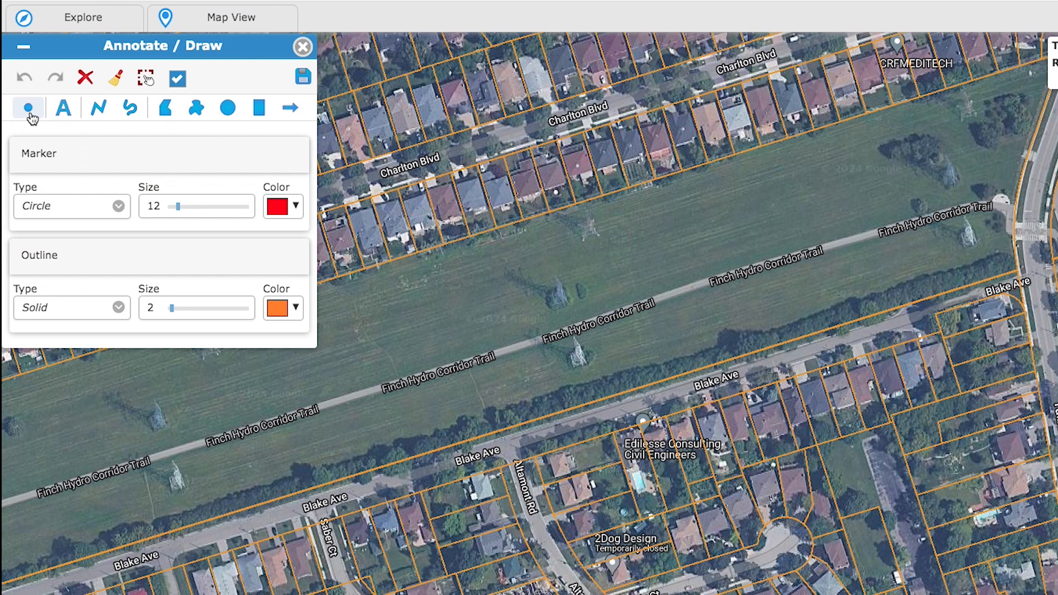
left_click(119, 208)
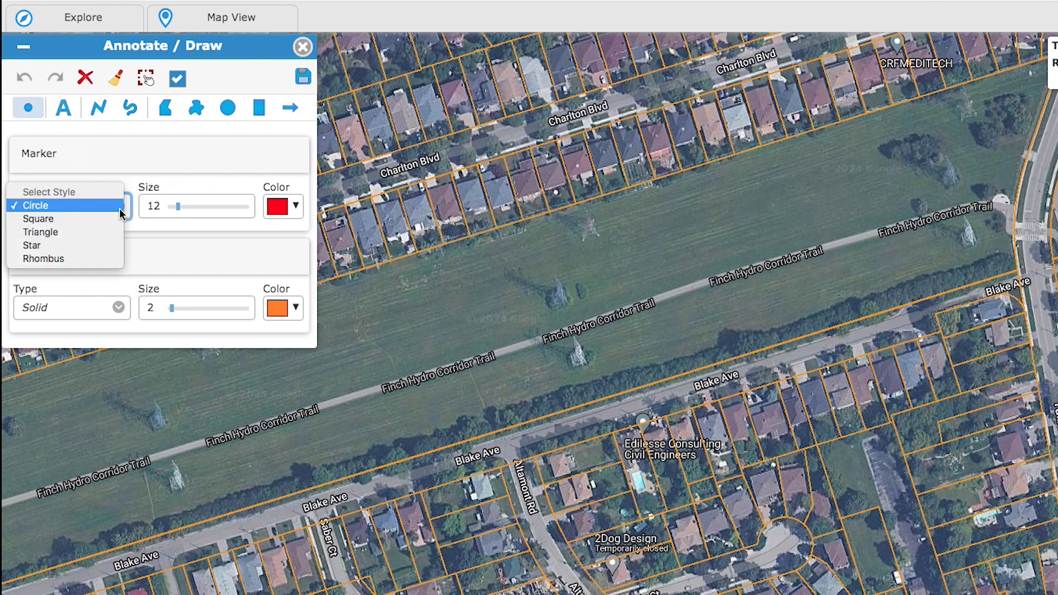
left_click(113, 245)
mouse_move(180, 208)
left_mouse_down()
mouse_move(217, 208)
mouse_move(193, 208)
left_mouse_up()
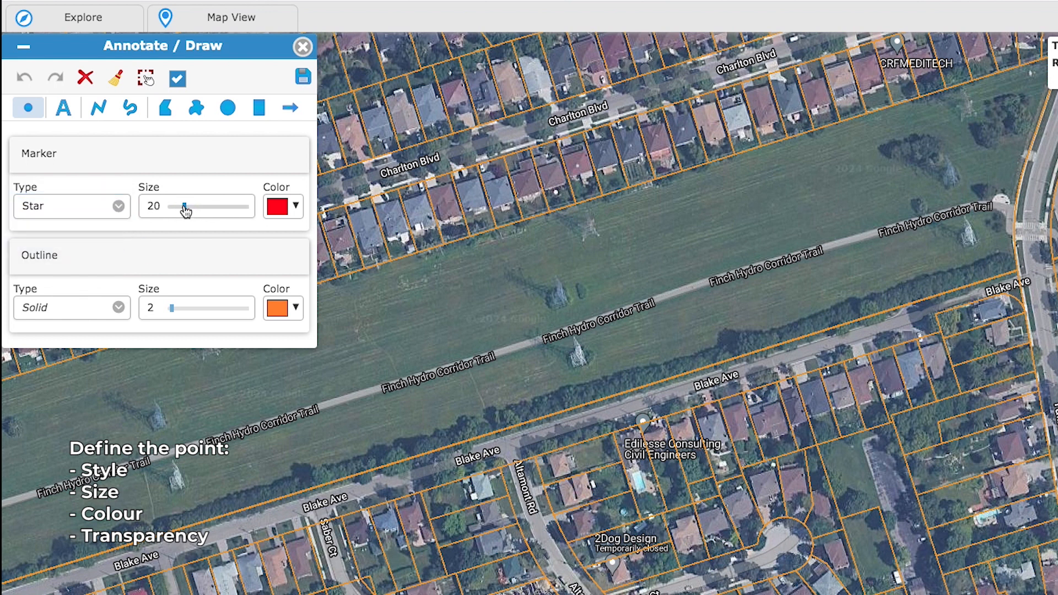
Step: Set the marker color to yellow and make it about two-thirds transparent
left_click(297, 207)
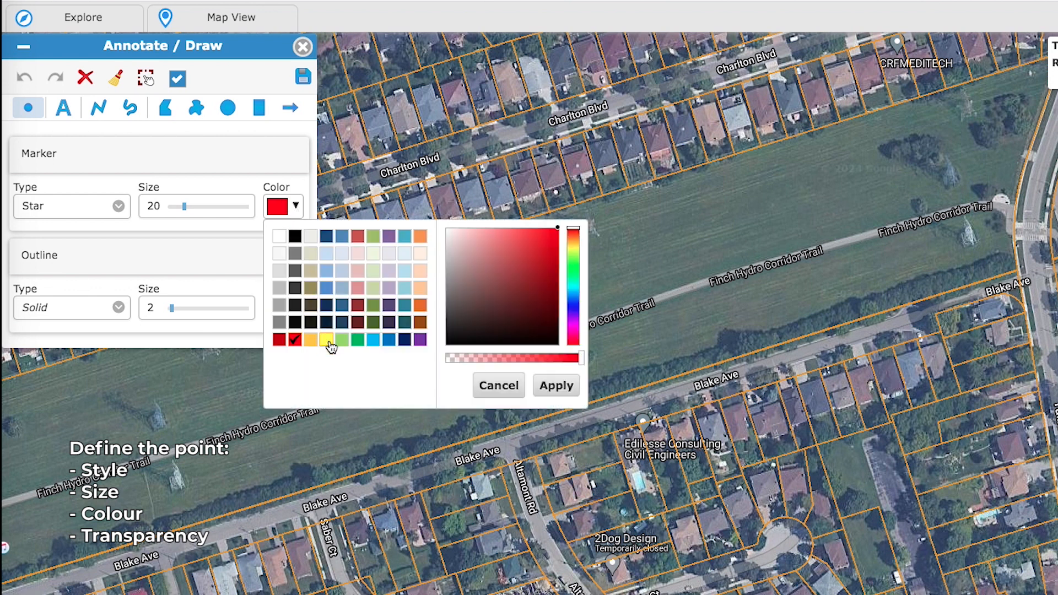
left_click(327, 338)
left_click(296, 206)
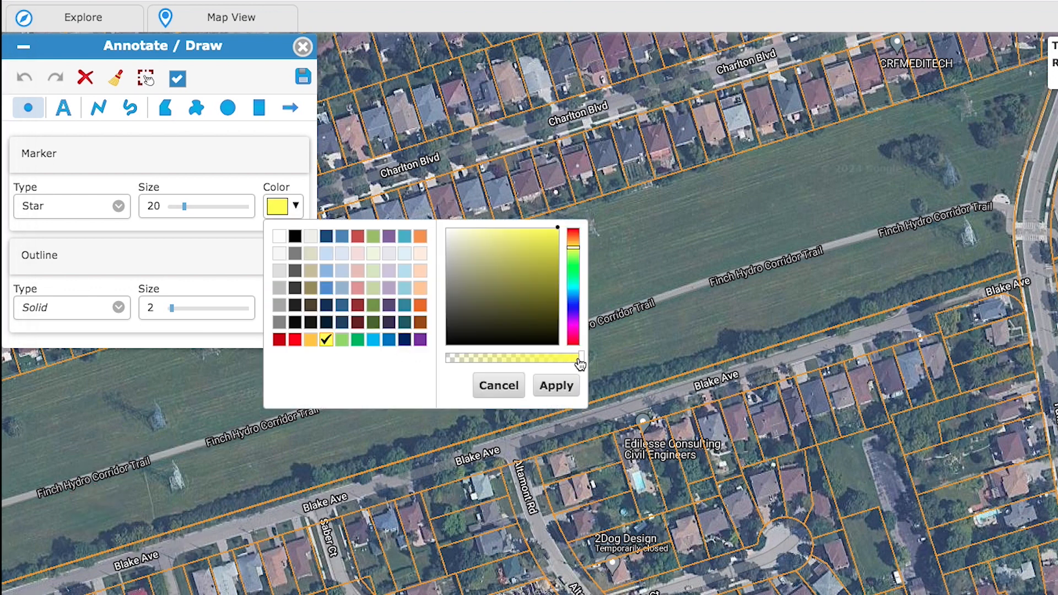
mouse_move(556, 359)
left_mouse_down()
mouse_move(466, 367)
mouse_move(491, 366)
left_mouse_up()
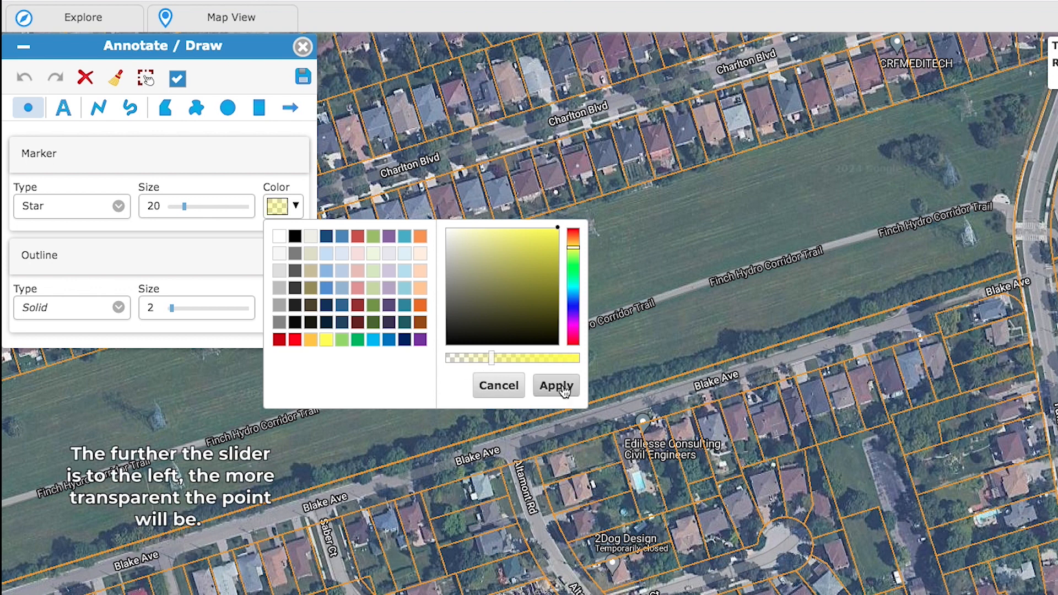
left_click(558, 387)
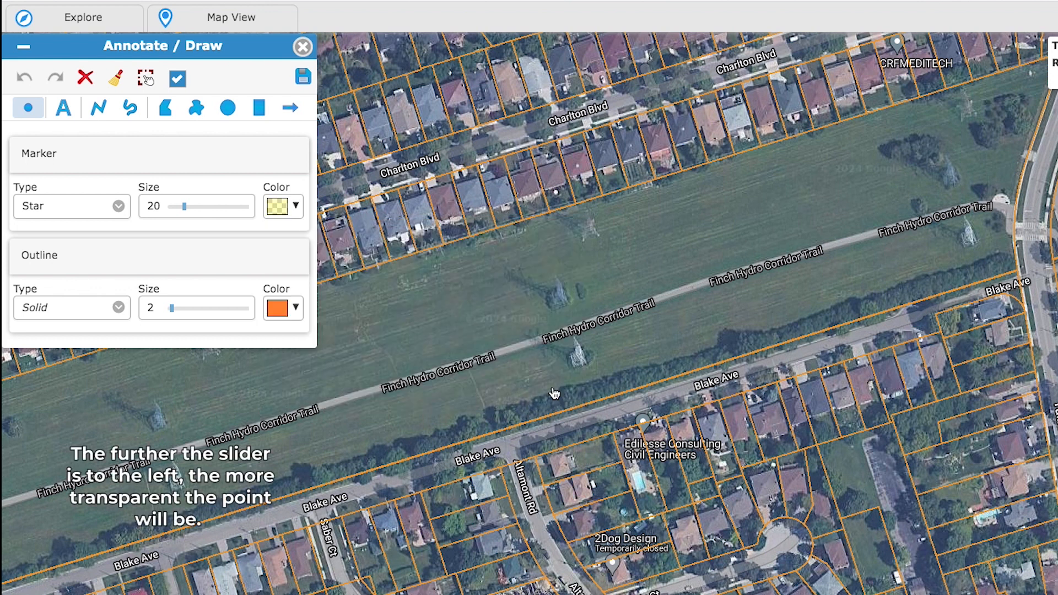
Step: Define the marker outline as Solid with size 4 and a slightly transparent teal color
left_click(118, 308)
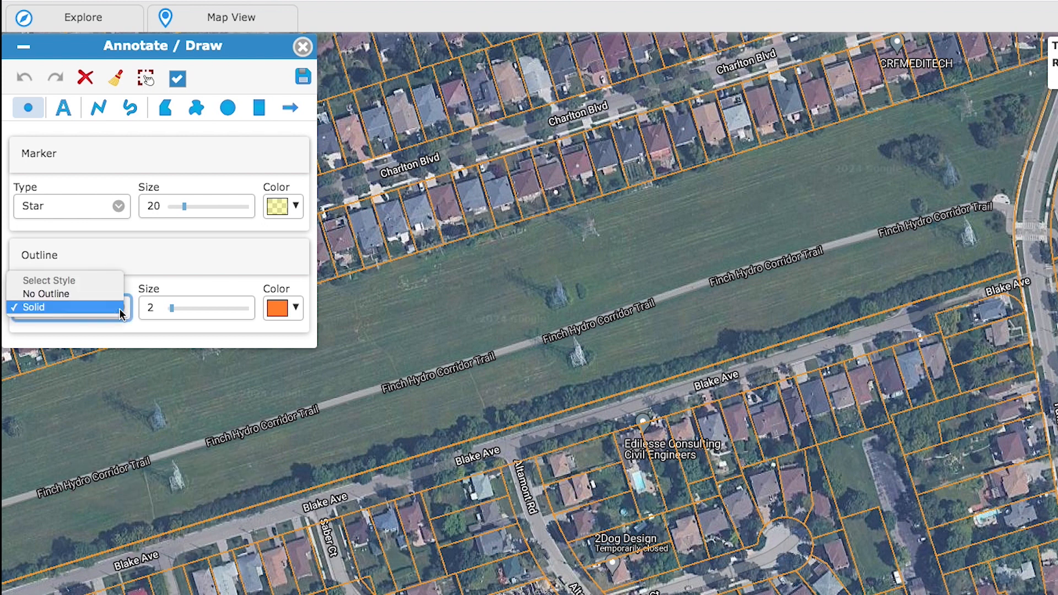
left_click(119, 310)
left_click_drag(174, 309, 177, 309)
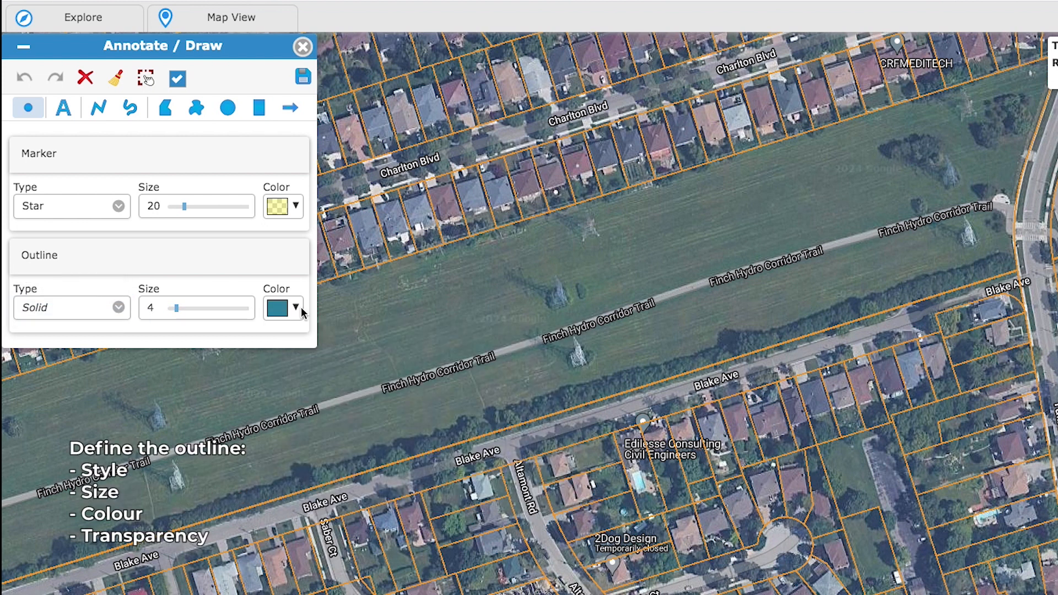
left_click(298, 311)
left_click(558, 488)
Step: Place a star on the tower closest to the Charlton Blvd houses, with marker size 67 and outline size 5
left_click(587, 226)
left_click_drag(185, 207, 220, 208)
mouse_move(176, 308)
left_mouse_down()
mouse_move(190, 310)
mouse_move(180, 307)
left_mouse_up()
Step: Change the placed star's outline color to orange and make its yellow fill less transparent
left_click(295, 308)
left_click(421, 413)
left_click(295, 206)
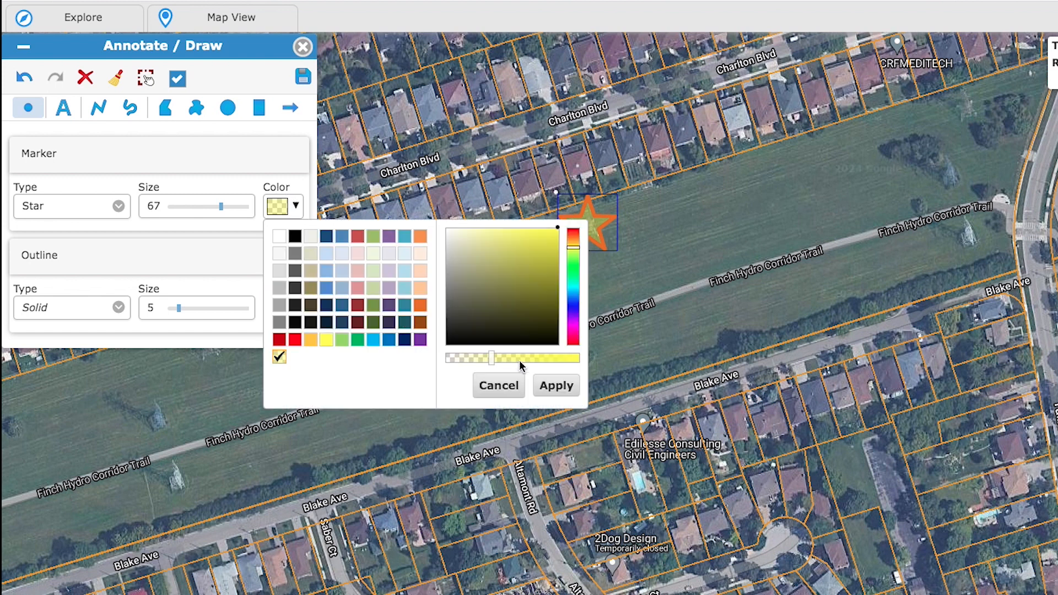
left_click(556, 385)
Step: Place matching star markers on the tower below the trail, the tower near Talbot Rd and the tower just above the trail
left_click(577, 352)
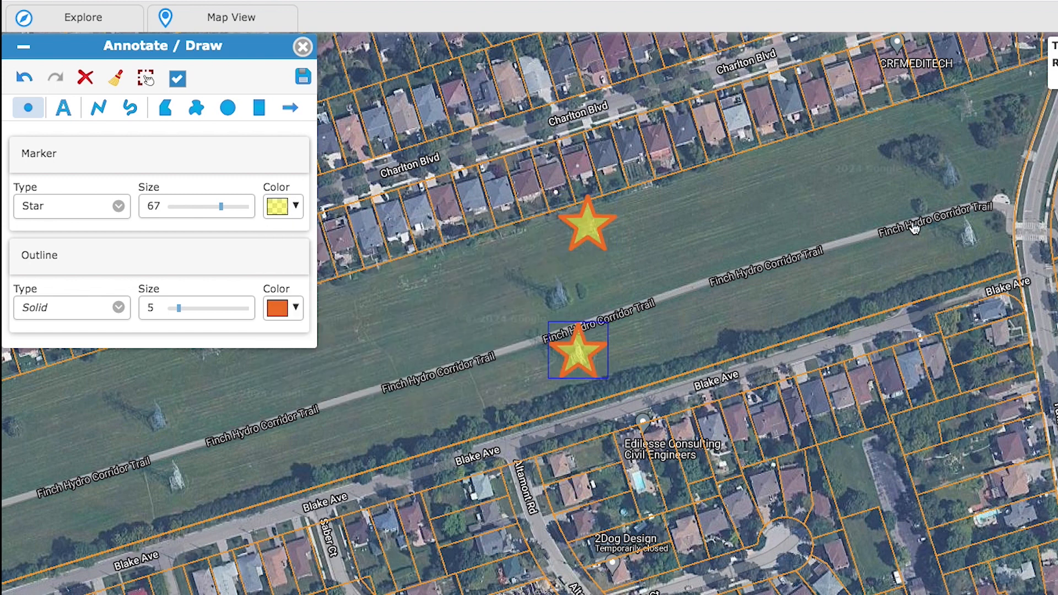
left_click(969, 231)
left_click(554, 286)
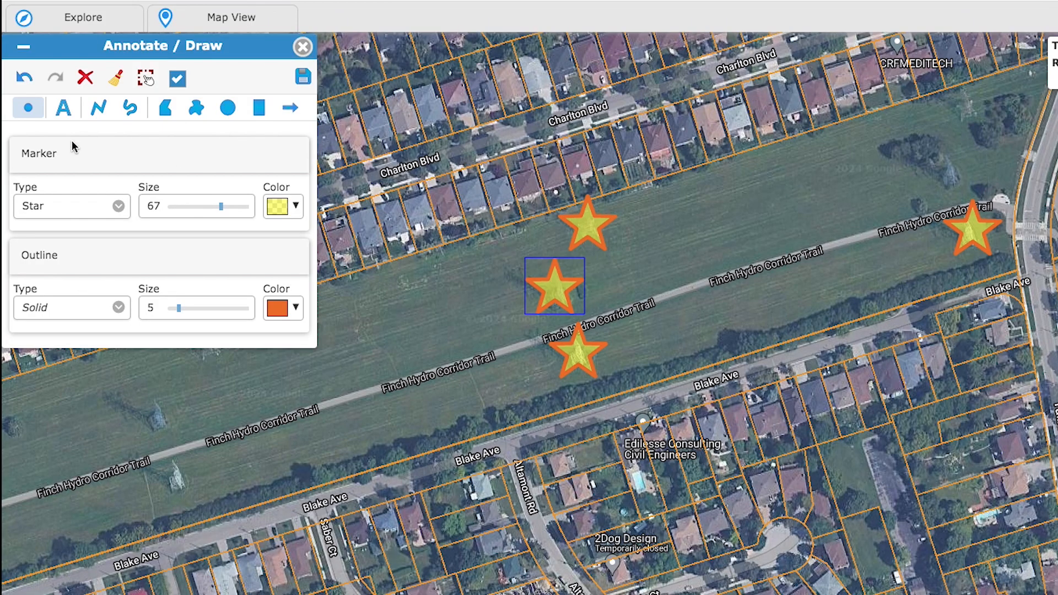
Step: Start a text annotation with the wording "tower in need of service"
left_click(63, 110)
left_click(34, 212)
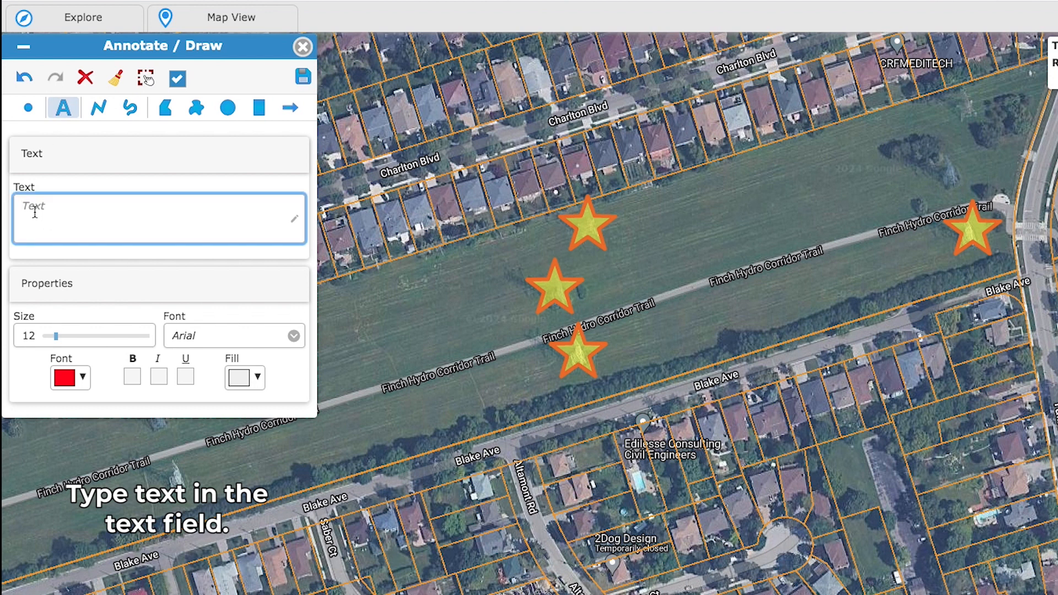
type("tower in need of service")
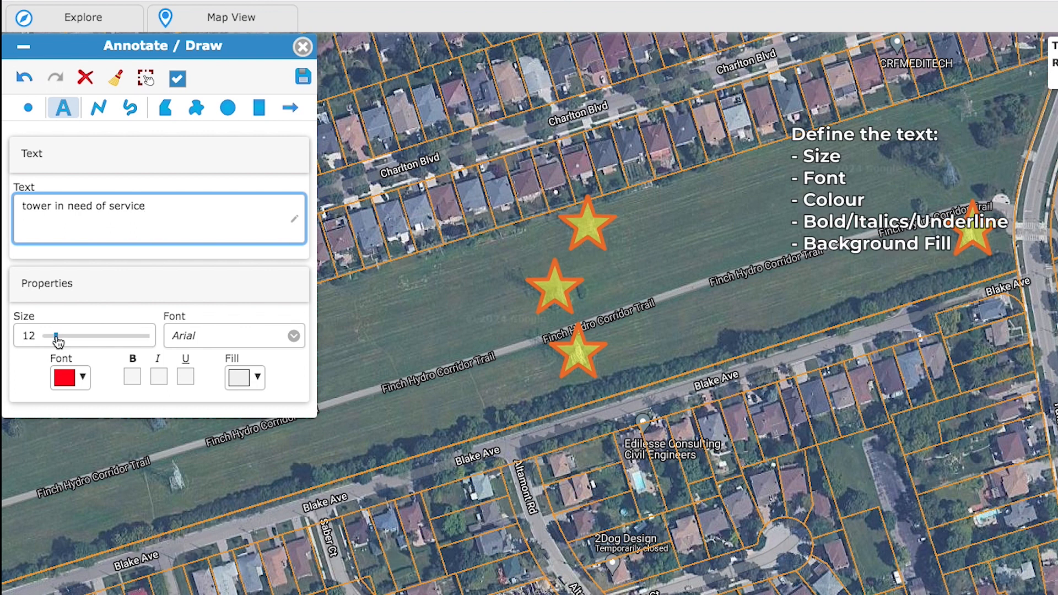
Step: Set the annotation text to size 15 in the Verdana font
left_click(57, 339)
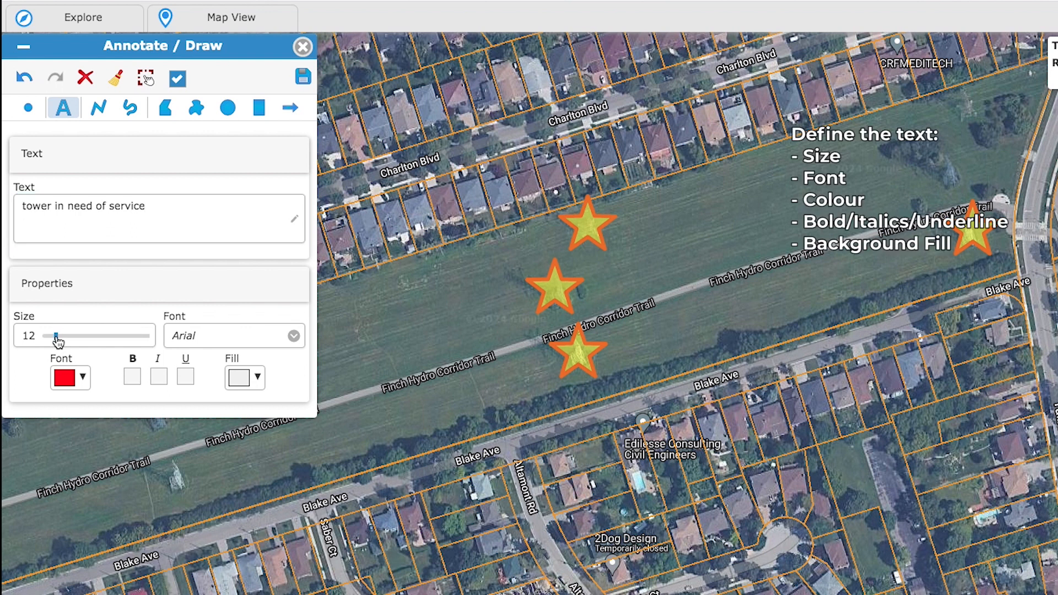
left_click_drag(87, 341, 64, 339)
left_click(192, 338)
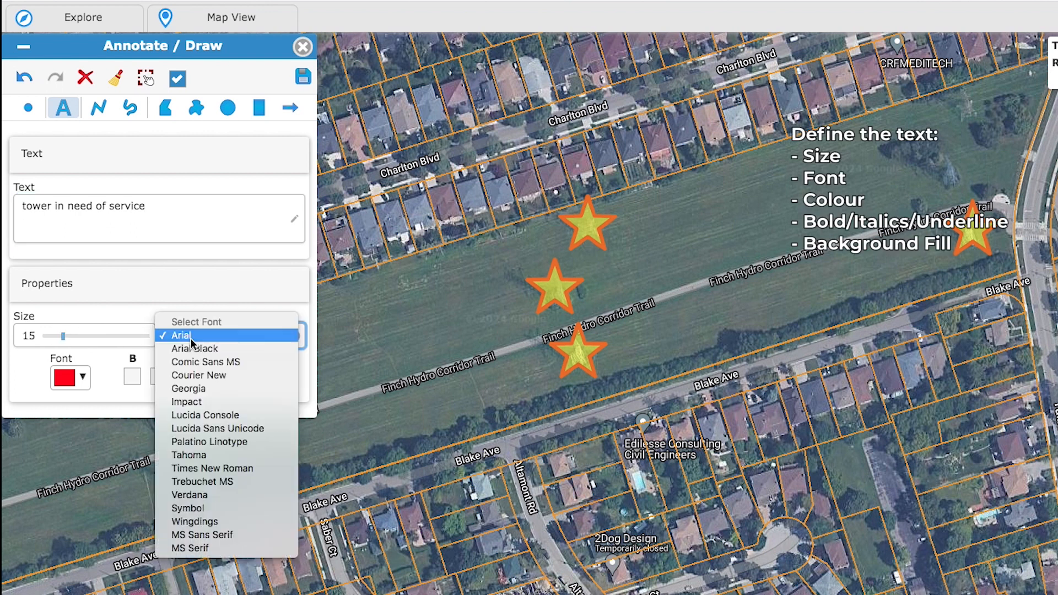
left_click(212, 495)
Step: Color the annotation text black and format it bold and underlined, without italics
left_click(85, 378)
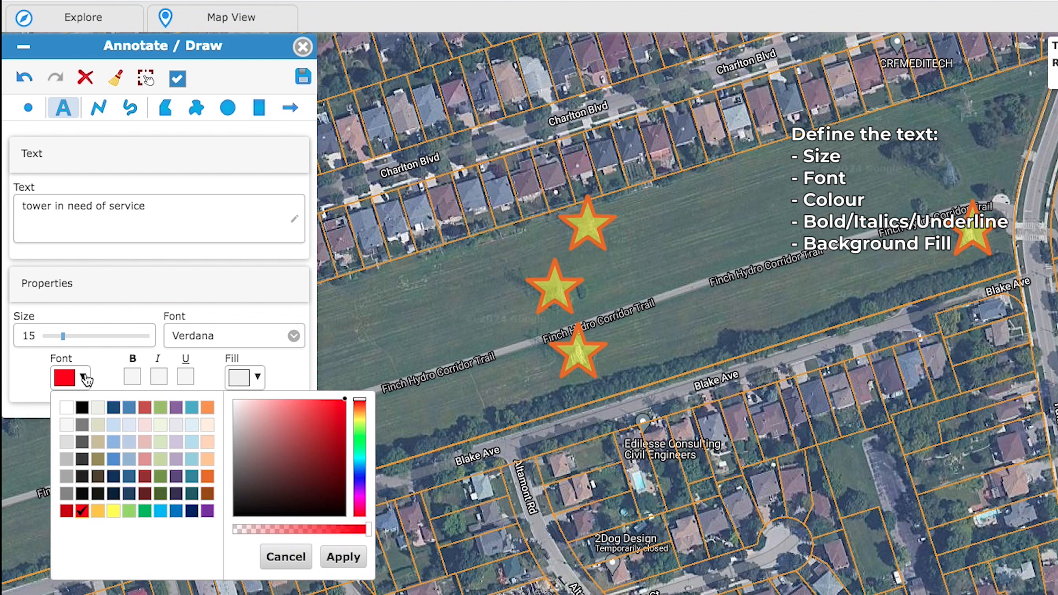
left_click(83, 407)
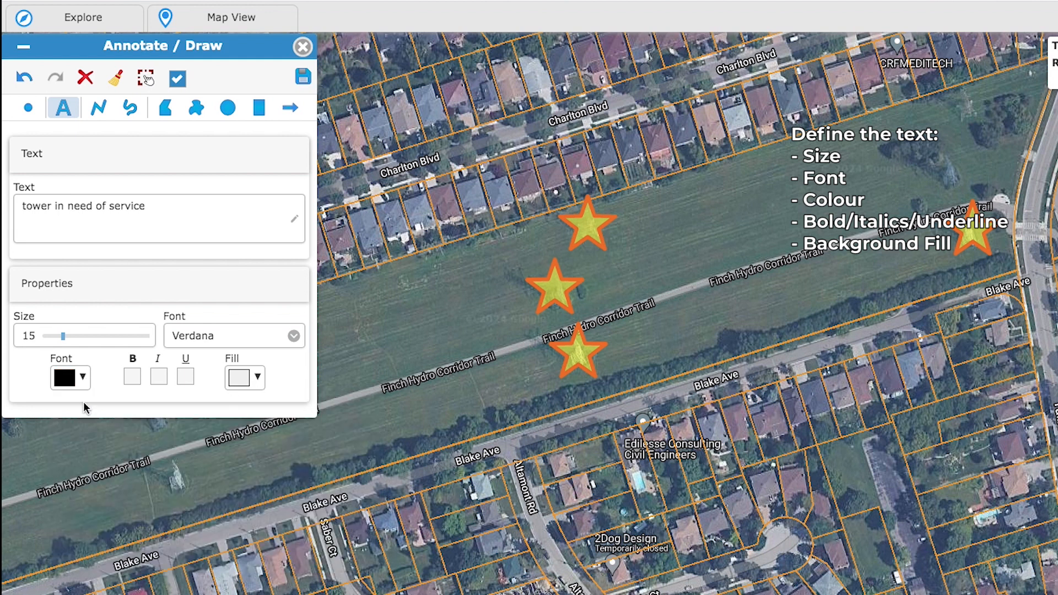
left_click(132, 378)
left_click(159, 377)
left_click(187, 379)
left_click(160, 378)
Step: Give the annotation text a white, partly transparent background fill
left_click(258, 379)
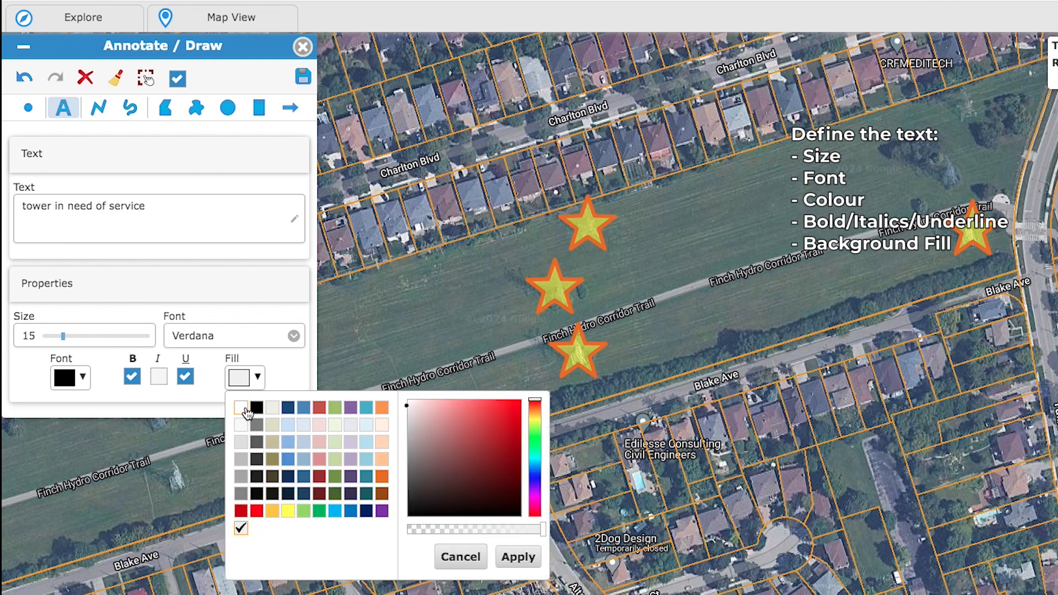
left_click(243, 412)
left_click(258, 379)
left_click_drag(541, 529, 493, 529)
left_click(529, 558)
Step: Place the text label near the uppermost star and move it beside the middle star, just above the trail
left_click(634, 230)
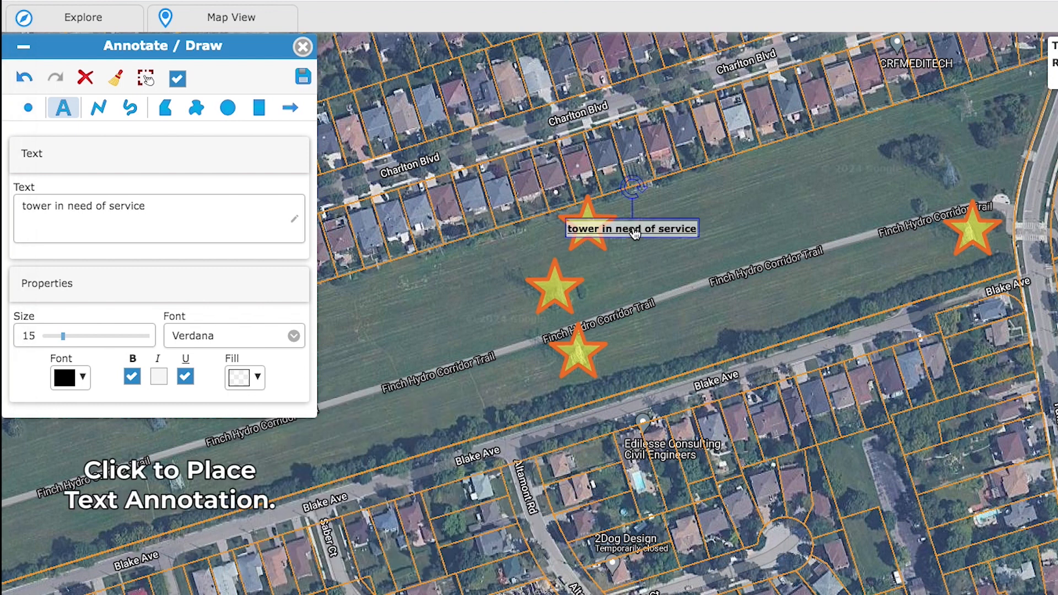
mouse_move(650, 227)
left_mouse_down()
mouse_move(700, 233)
mouse_move(681, 272)
mouse_move(667, 269)
left_mouse_up()
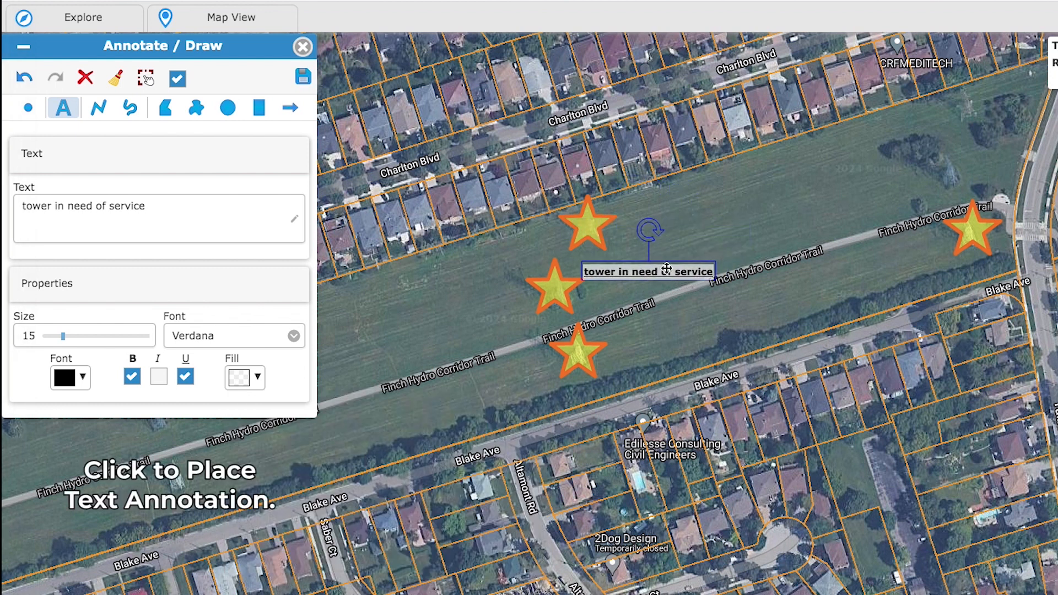
left_click(23, 206)
type("star")
key("BackSpace")
key("BackSpace")
key("BackSpace")
key("BackSpace")
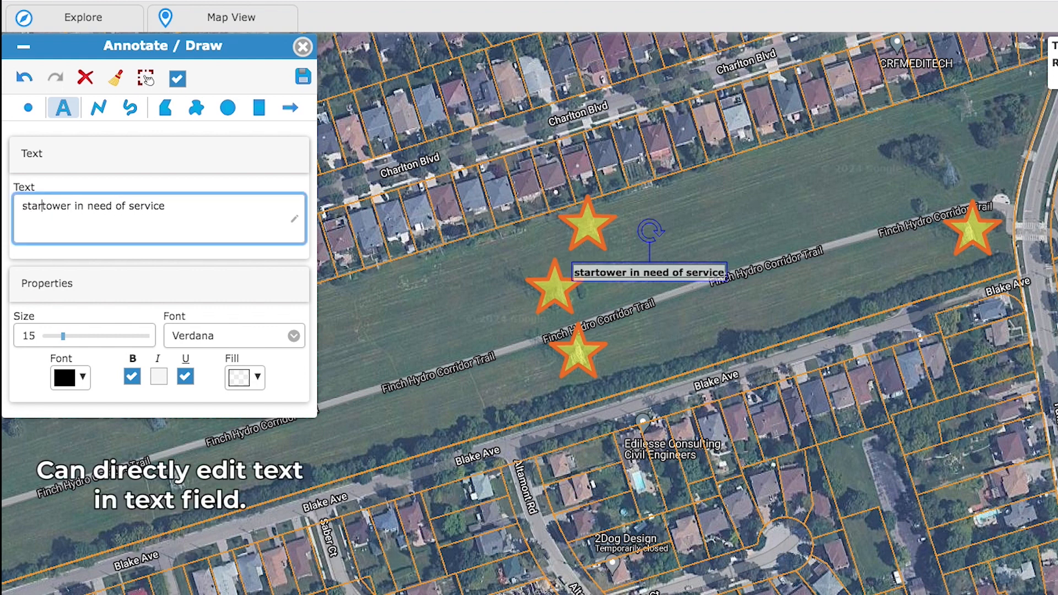
Step: Change the label to read "towers in need of service" with "indicated with stars" on a second line, and move it across the trail
left_click(51, 206)
type("s")
left_click(175, 207)
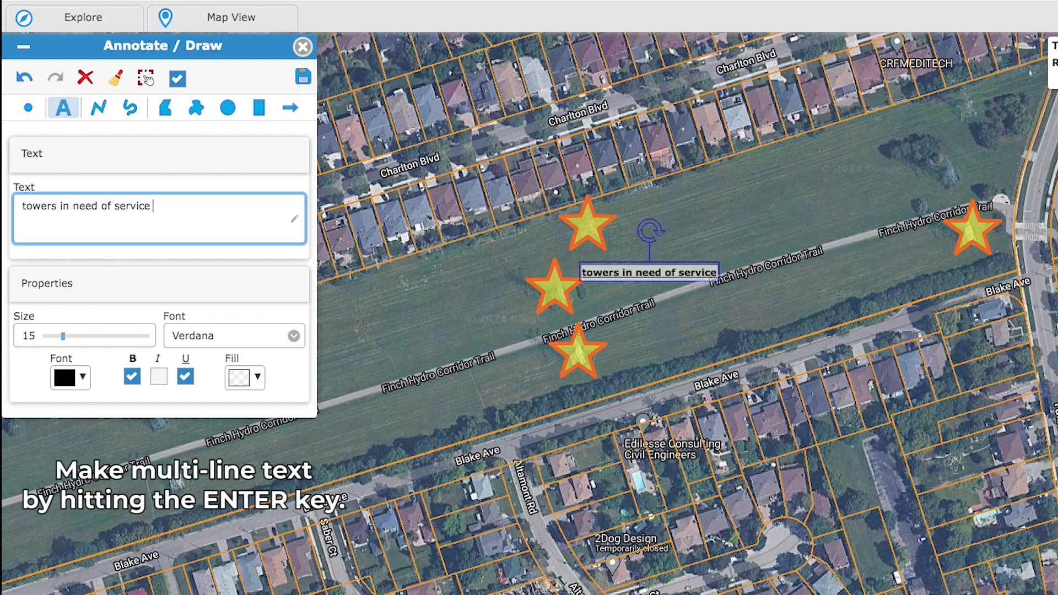
type("indicated with stars")
left_click_drag(629, 272, 702, 292)
left_click(154, 207)
key("Return")
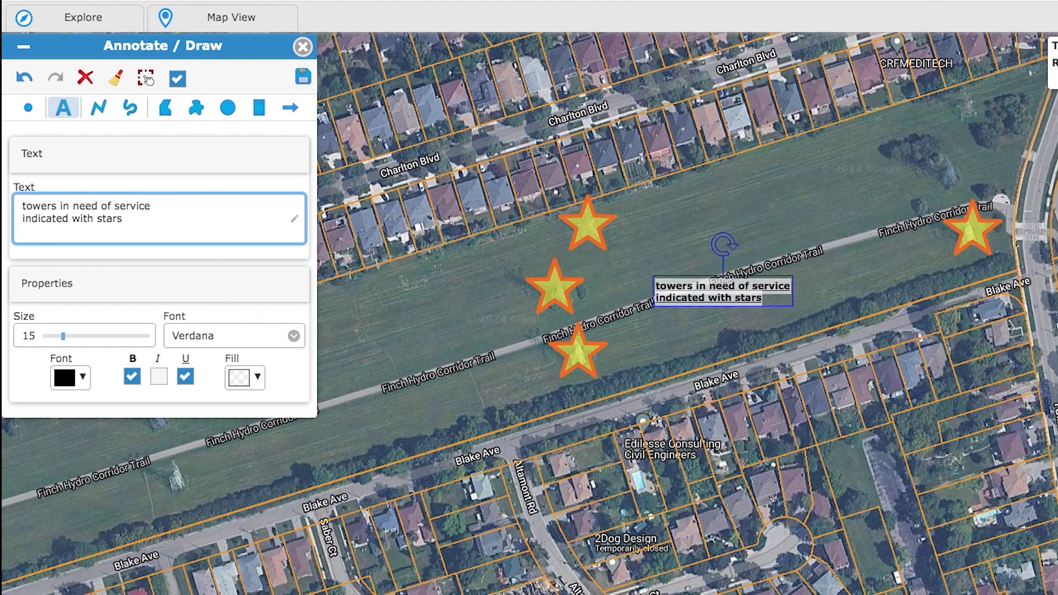
Step: Make the star label's white background fill fully opaque
left_click(258, 377)
left_click(534, 524)
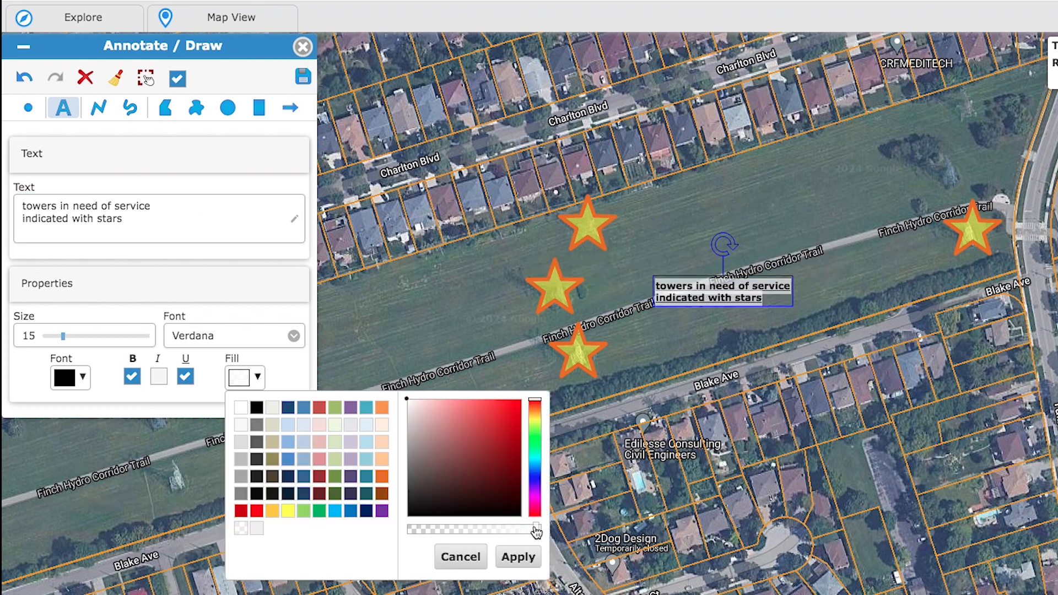
left_click(518, 557)
left_click(85, 378)
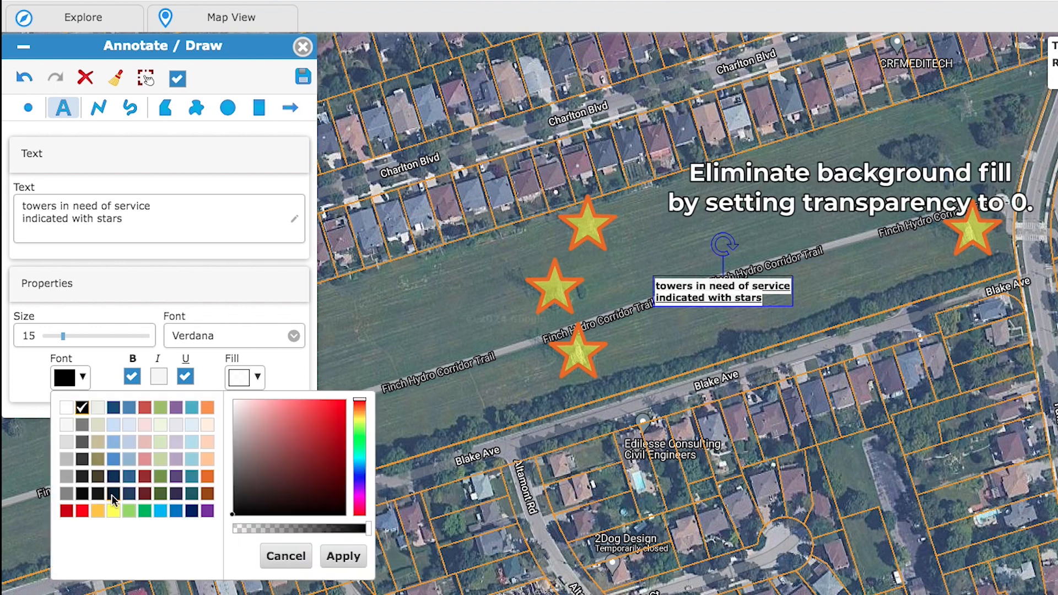
Step: Eliminate the star label's background fill by lowering the fill color's opacity to almost zero
left_click(259, 381)
left_click(259, 380)
left_click_drag(536, 529, 414, 532)
left_click(499, 556)
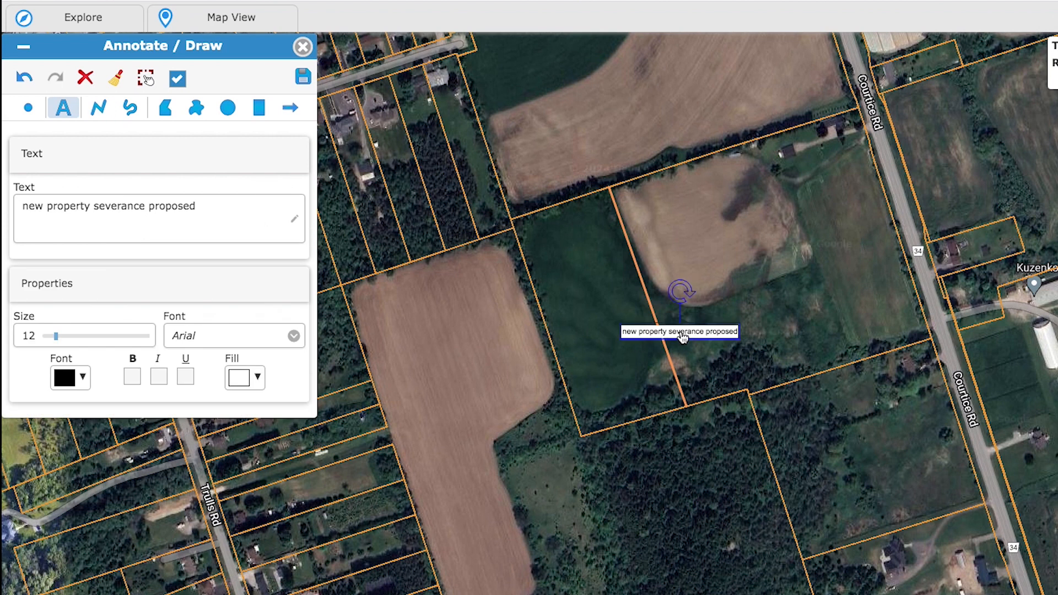
Step: Move the "new property severance proposed" label off the orange severance line, to its east side
left_click_drag(683, 338, 735, 340)
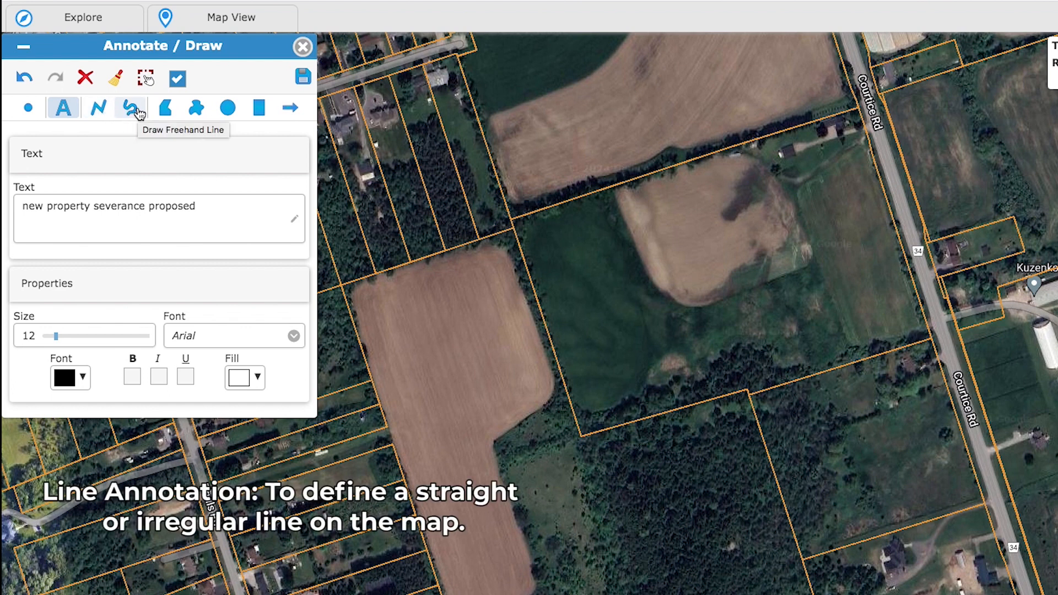
Step: Draw a dashed orange line of size 3 from the parcel's northern boundary, around the ploughed field, to the southern boundary
left_click(98, 108)
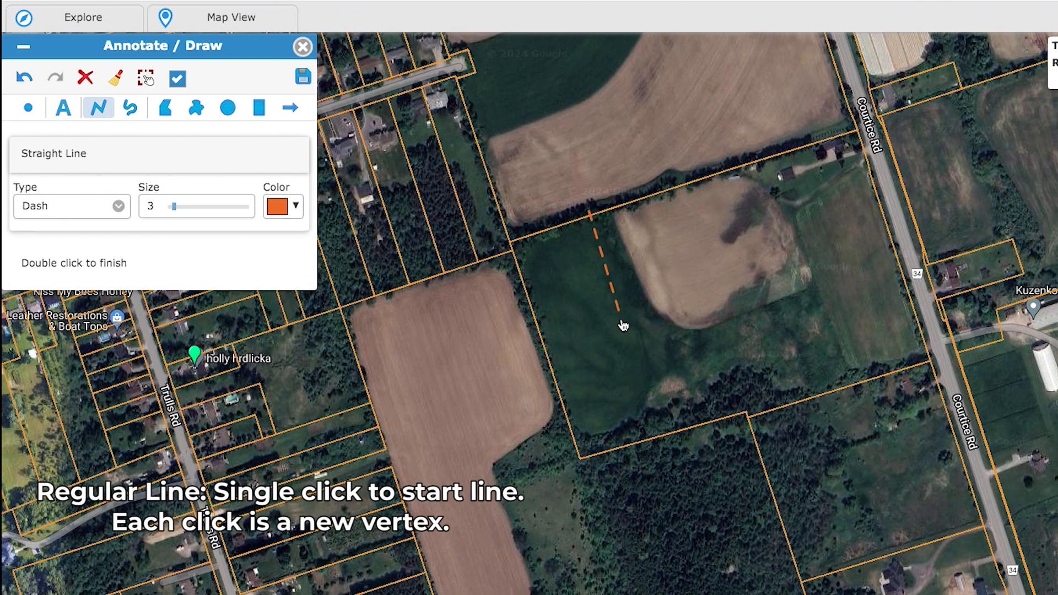
left_click(630, 350)
left_click(788, 304)
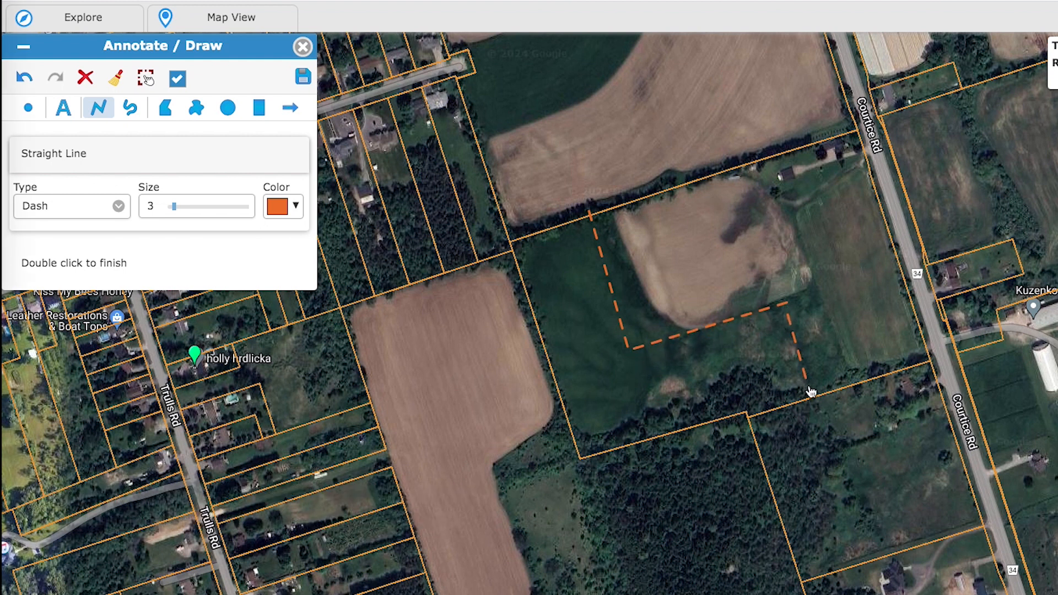
double_click(813, 398)
mouse_move(609, 212)
left_mouse_down()
mouse_move(671, 377)
mouse_move(689, 390)
mouse_move(756, 368)
mouse_move(773, 375)
mouse_move(771, 386)
mouse_move(822, 401)
left_mouse_up()
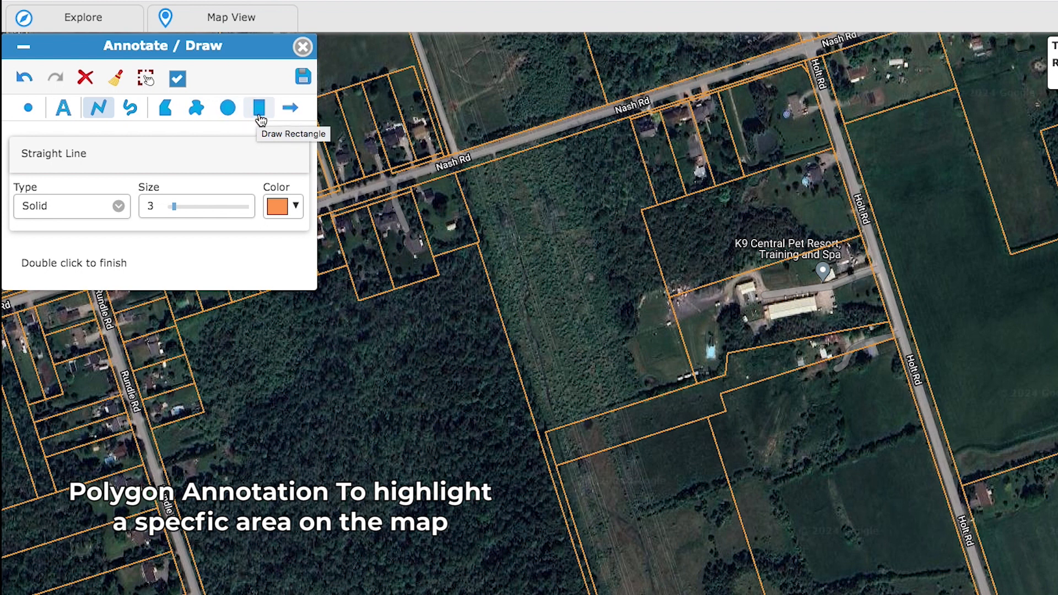
Step: Cover the narrow parcel west of Holt Rd with a light blue polygon outlined in dark purple at size 4
left_click(166, 111)
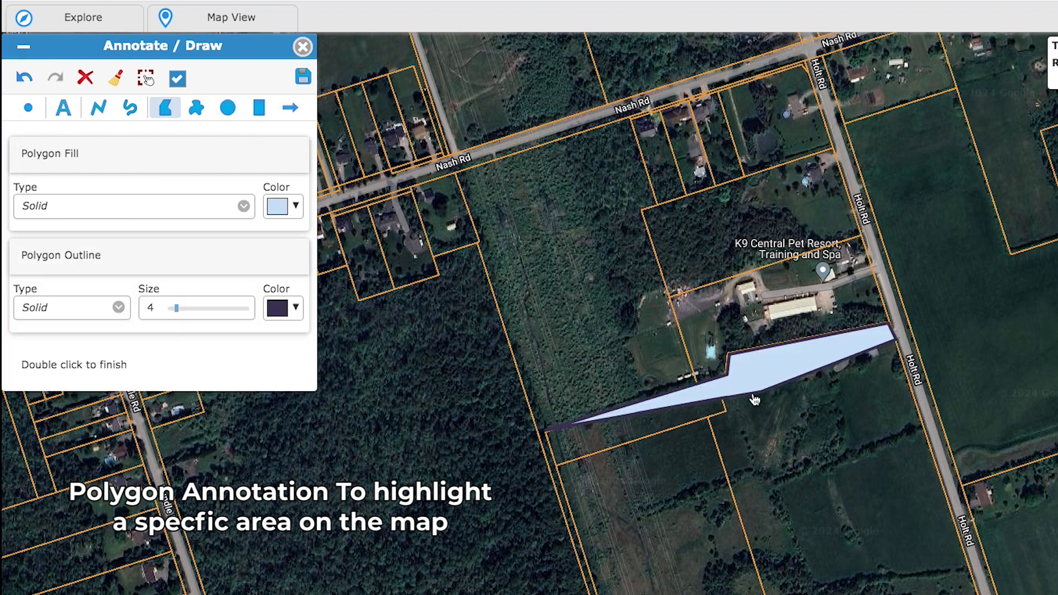
left_click(721, 397)
double_click(556, 462)
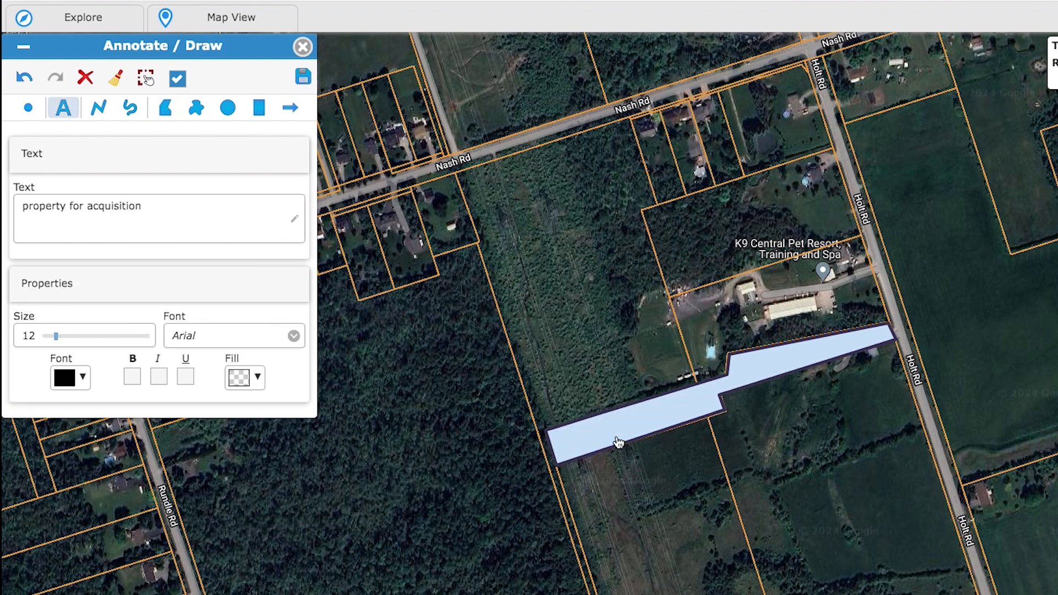
Step: Place the text "property for acquisition" on the western part of the light blue polygon and rotate it slightly counterclockwise
left_click(616, 436)
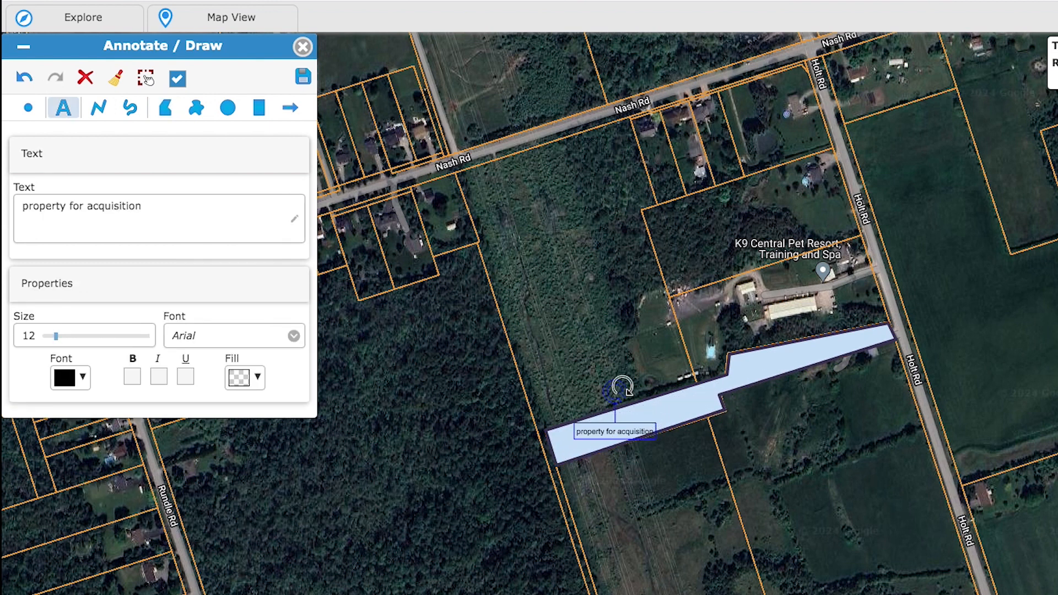
left_click_drag(614, 387, 606, 388)
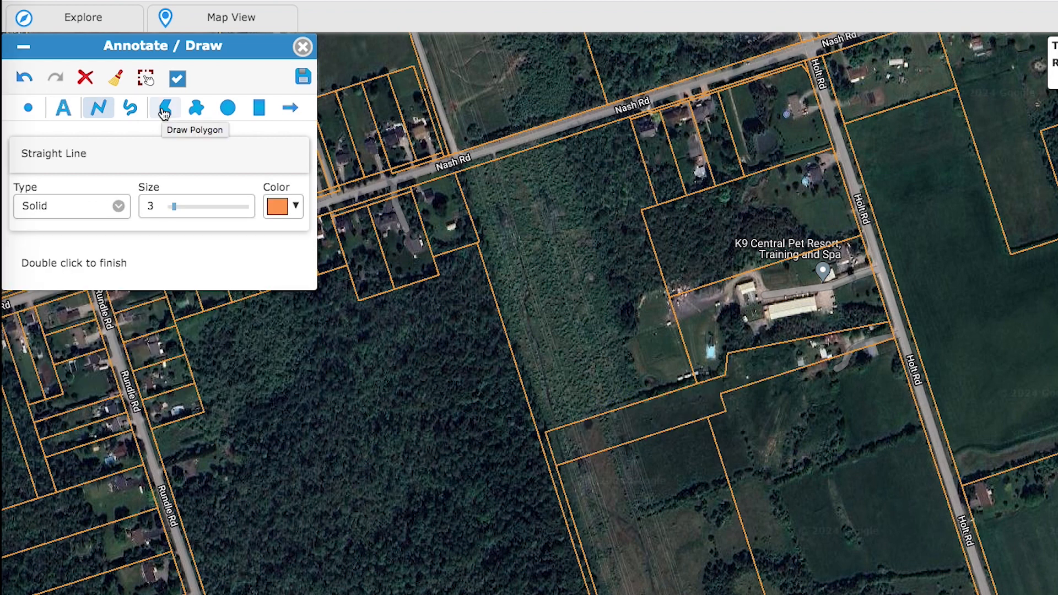
Step: Set up the polygon annotation with a solid, fully opaque light blue fill
left_click(164, 110)
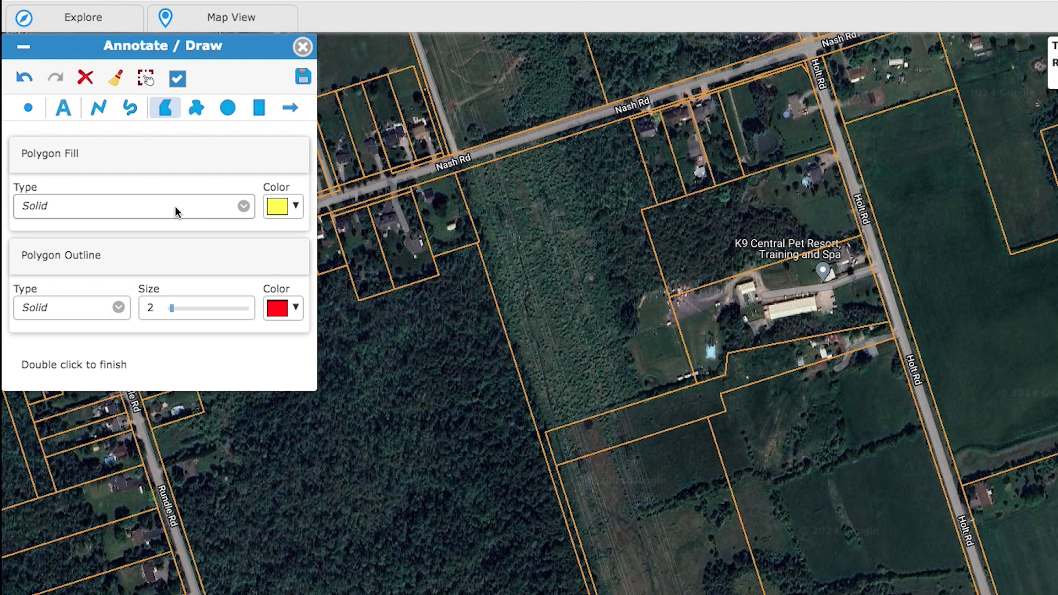
left_click(175, 208)
left_click(174, 205)
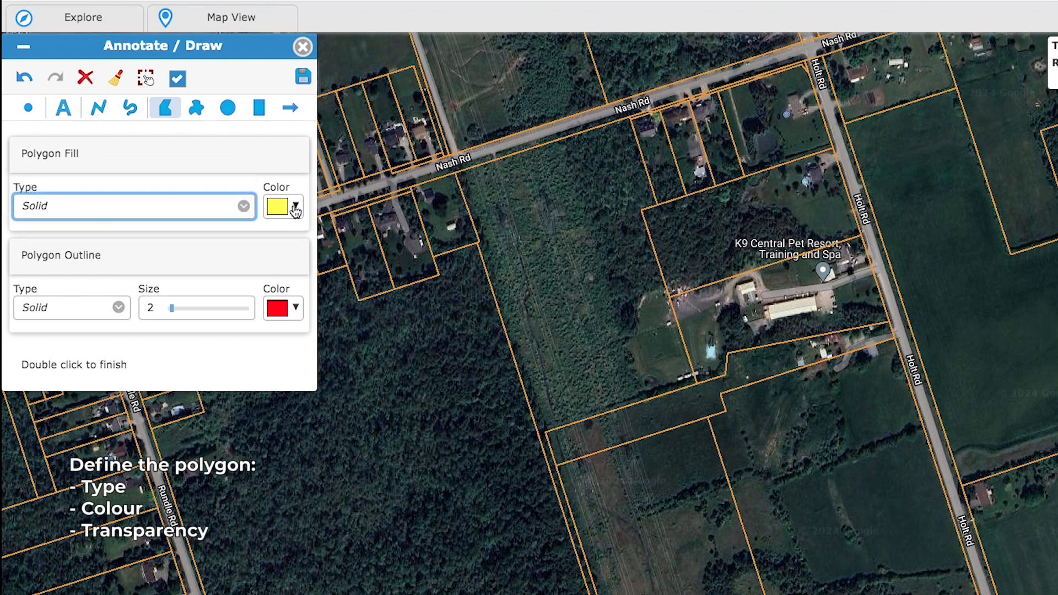
left_click(296, 208)
left_click(329, 256)
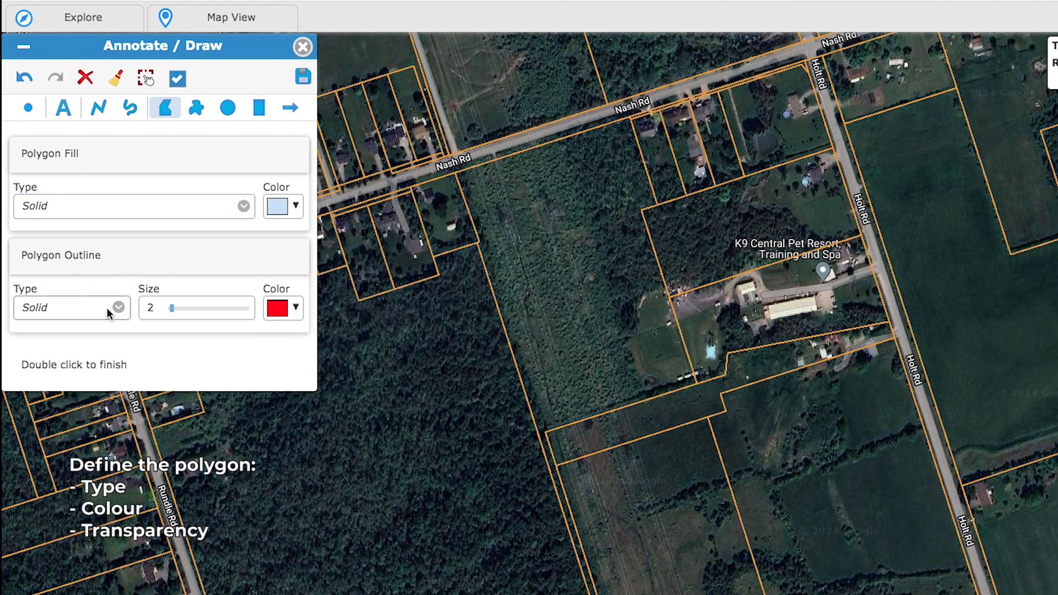
left_click(296, 207)
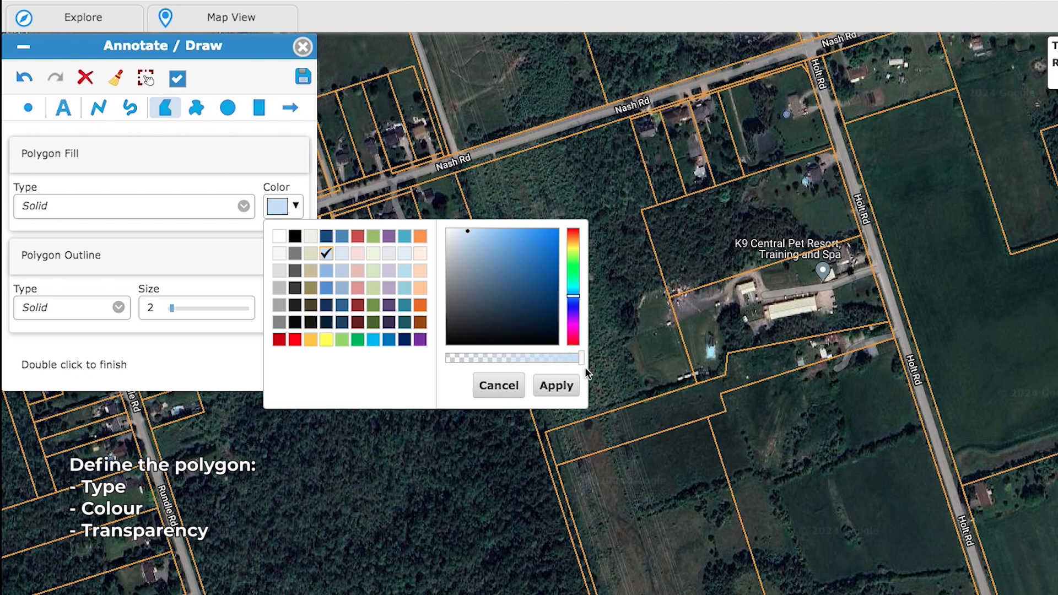
left_click(556, 385)
Step: Set the polygon outline to a solid dark purple line of size 4
left_click(116, 309)
left_click(116, 310)
left_click_drag(171, 309, 176, 308)
left_click(296, 308)
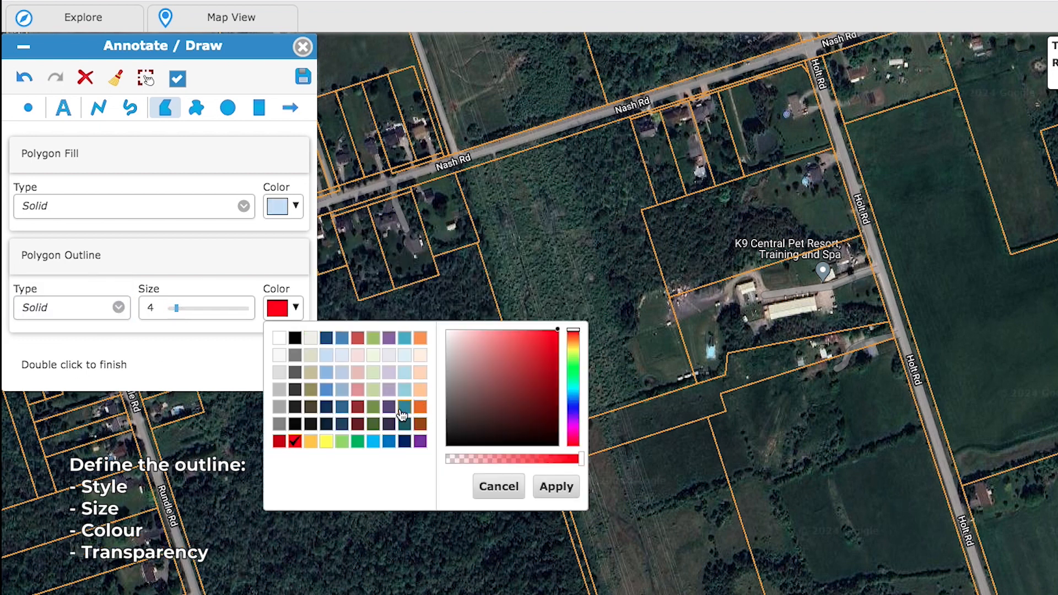
left_click(389, 423)
Step: Draw the polygon along the boundaries of the narrow parcel running west from Holt Rd, with a vertex at each corner
left_click(545, 430)
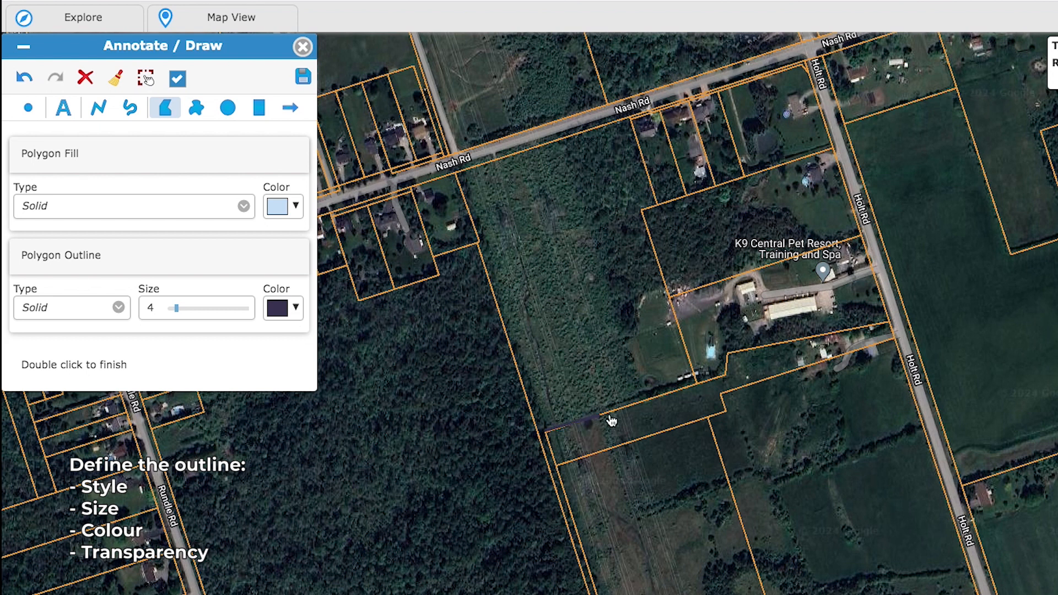
left_click(728, 379)
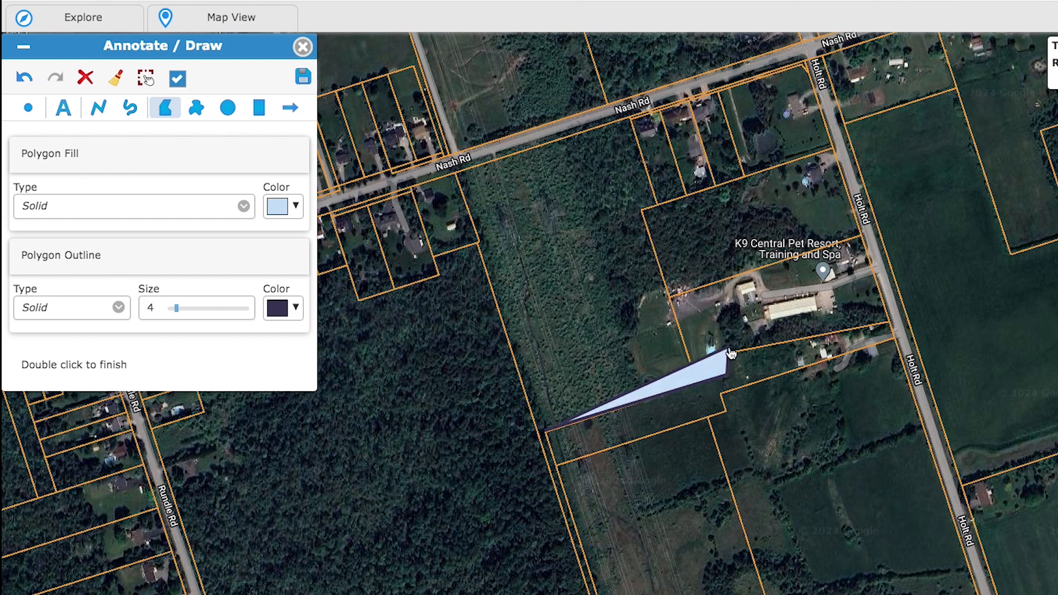
left_click(728, 356)
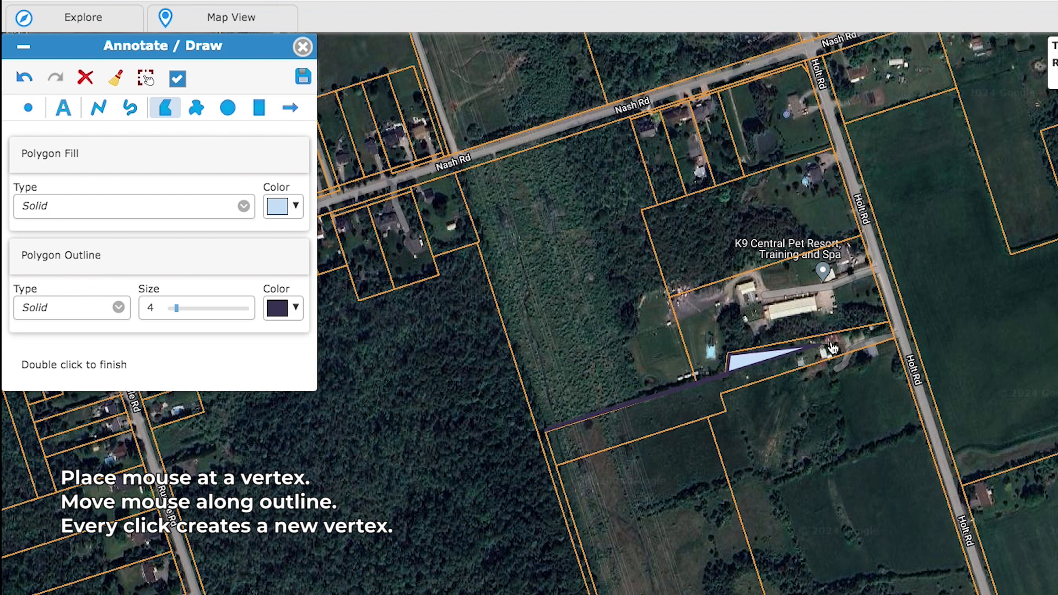
left_click(891, 327)
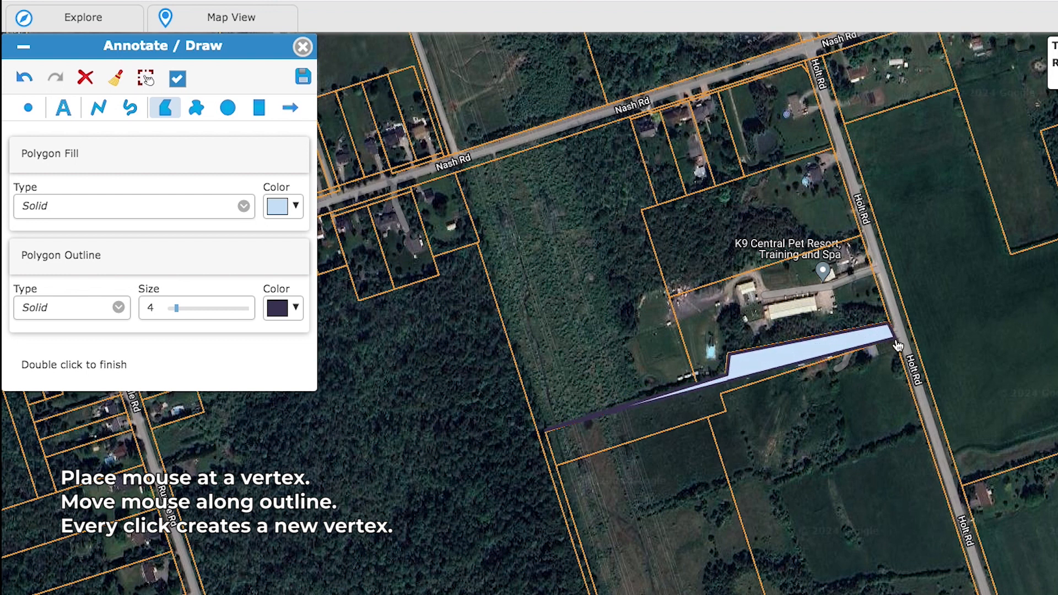
left_click(723, 410)
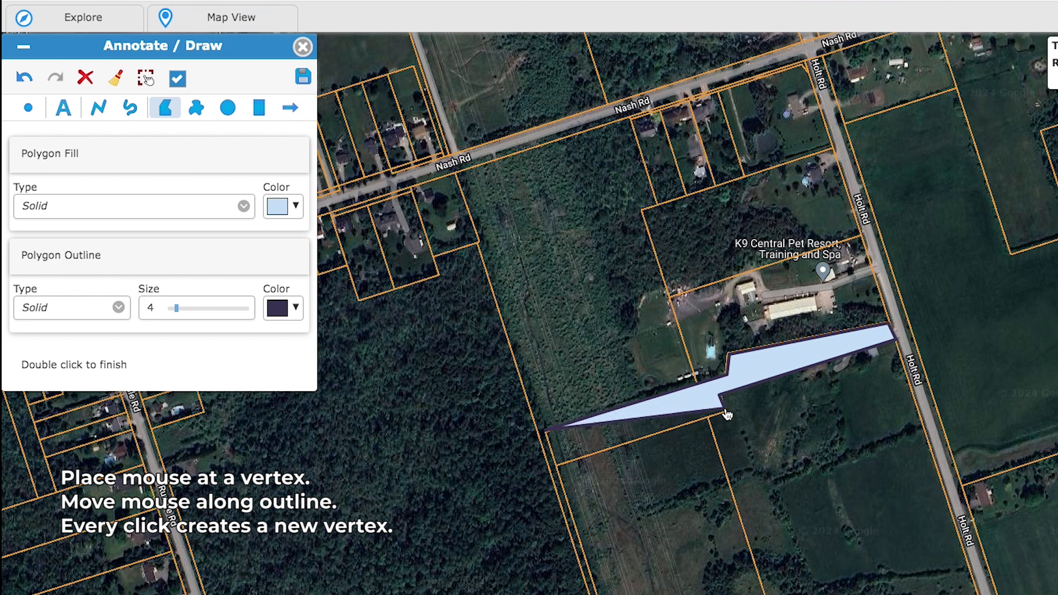
double_click(558, 472)
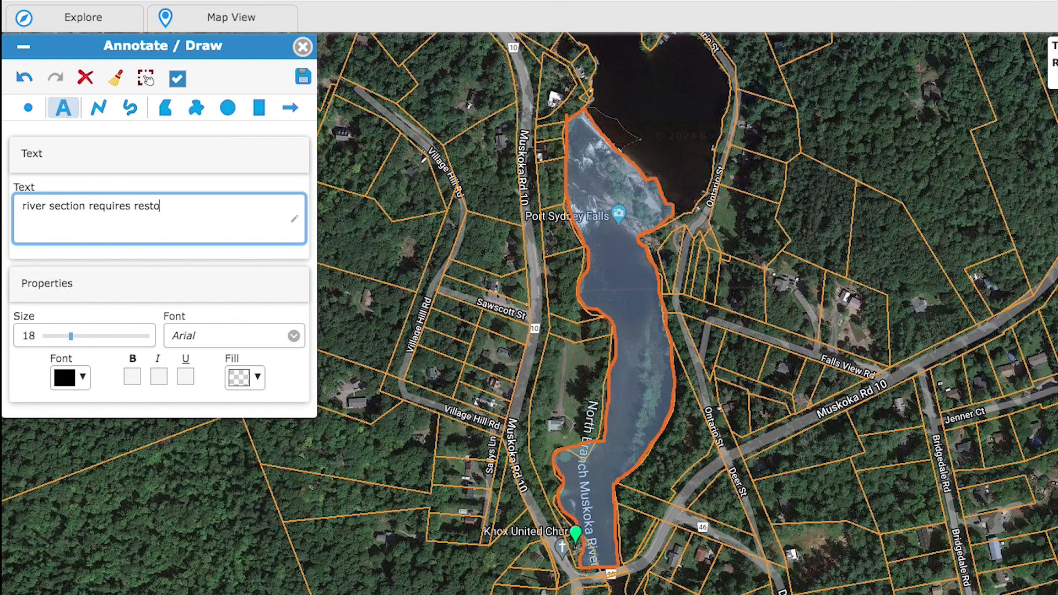
Step: Label the river "river section requires restoration" in red size 18 text on white, and outline the section with a freehand polygon
type("n")
left_click(638, 384)
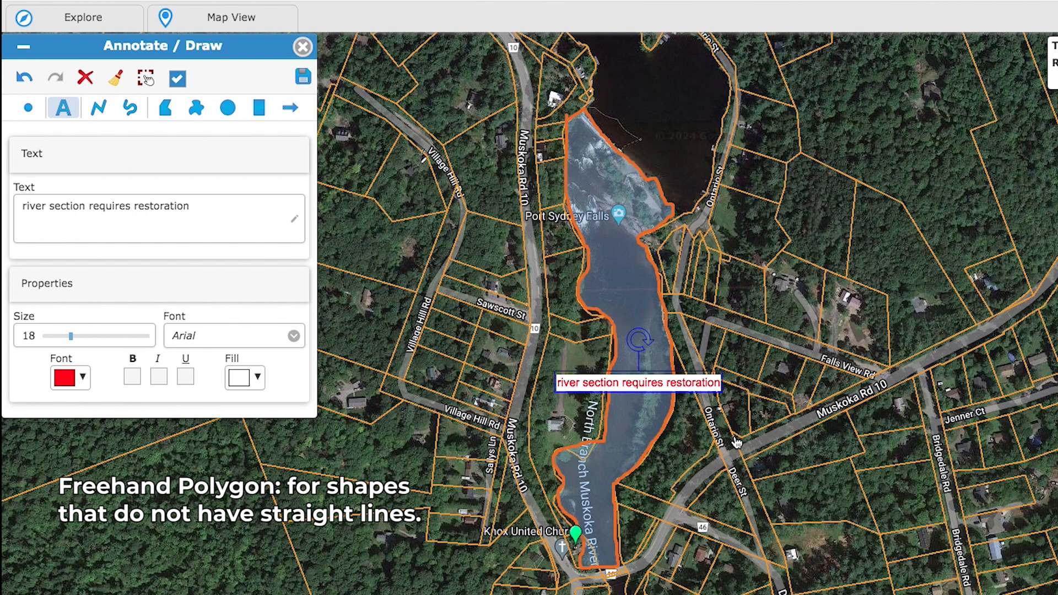
mouse_move(584, 109)
left_mouse_down()
mouse_move(672, 213)
mouse_move(643, 248)
mouse_move(677, 388)
mouse_move(619, 496)
mouse_move(622, 572)
mouse_move(581, 566)
mouse_move(562, 496)
mouse_move(565, 452)
mouse_move(601, 448)
mouse_move(606, 435)
mouse_move(616, 334)
mouse_move(589, 271)
mouse_move(569, 126)
left_mouse_up()
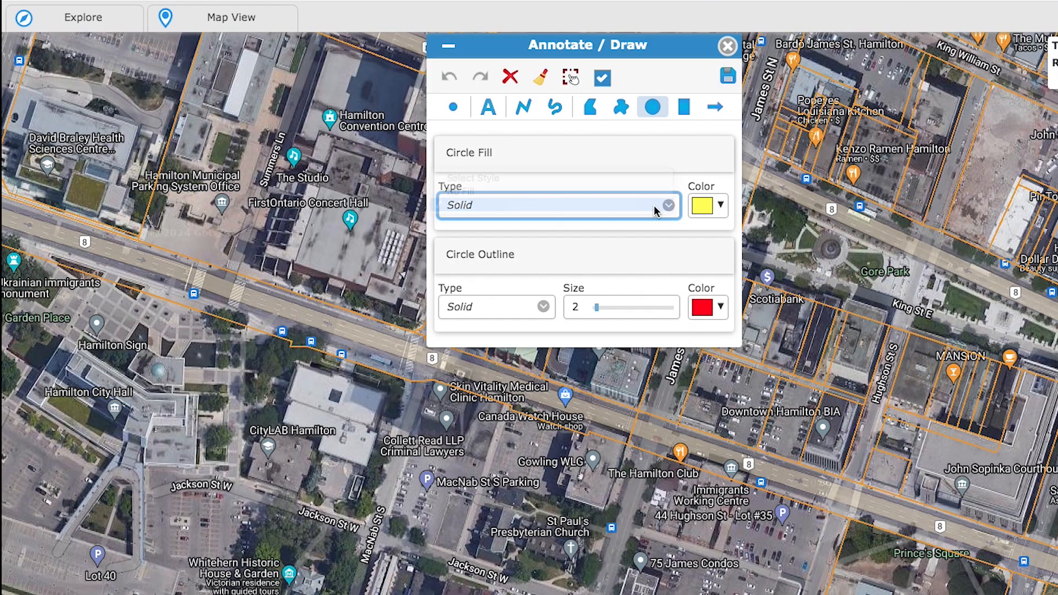
Step: Style the circle annotation with a partly transparent solid green fill and a purple outline
left_click(710, 205)
left_click(798, 321)
left_click(717, 205)
left_click(975, 357)
left_click(976, 384)
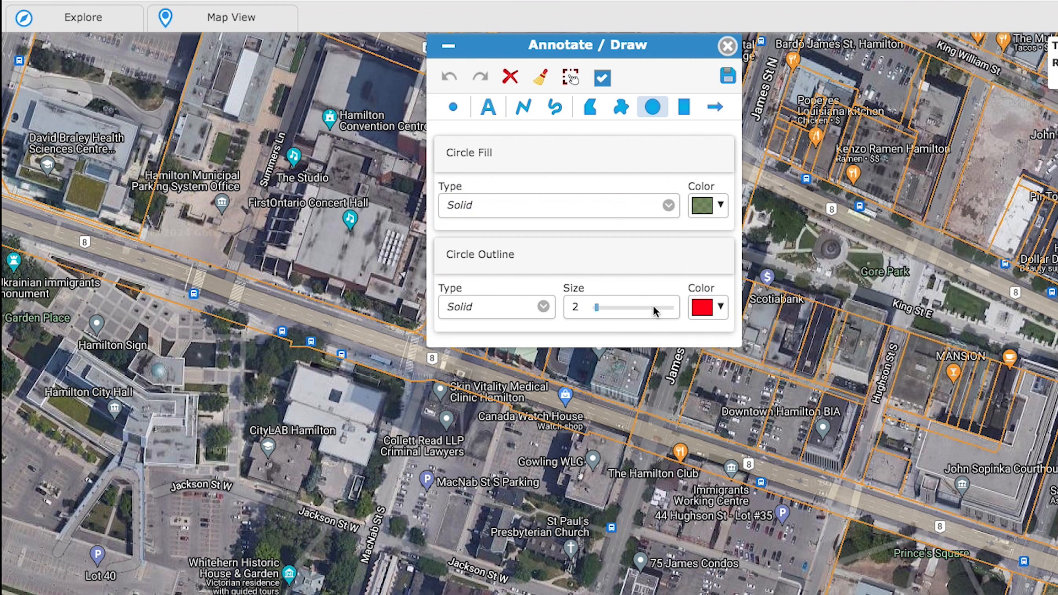
left_click(721, 312)
left_click(763, 360)
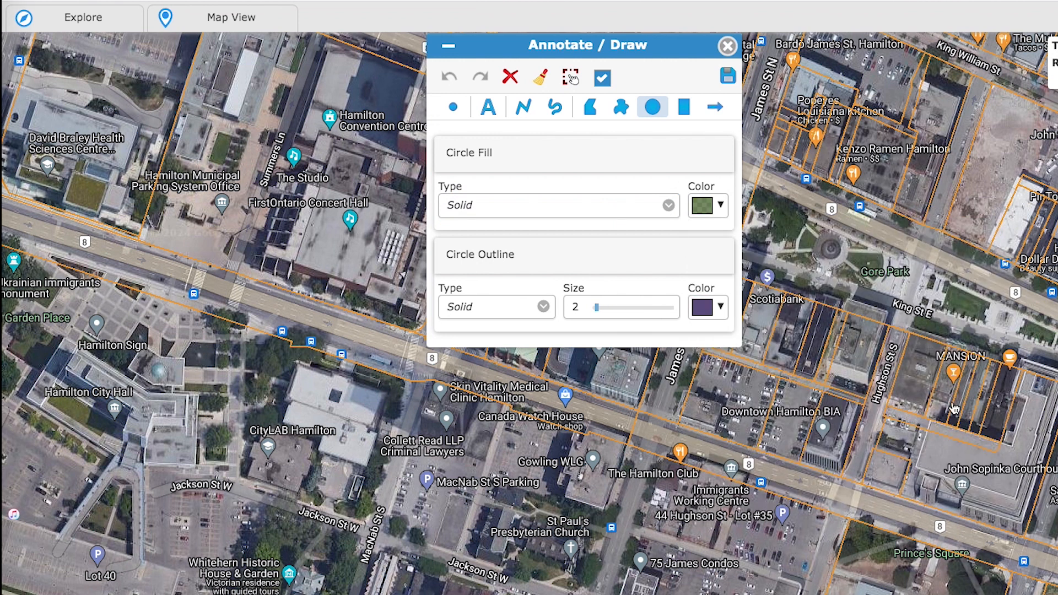
Step: Draw circles over the John Sopinka Courthouse, Hamilton City Hall and the Hamilton Municipal Parking System Office
left_click_drag(935, 439, 1024, 525)
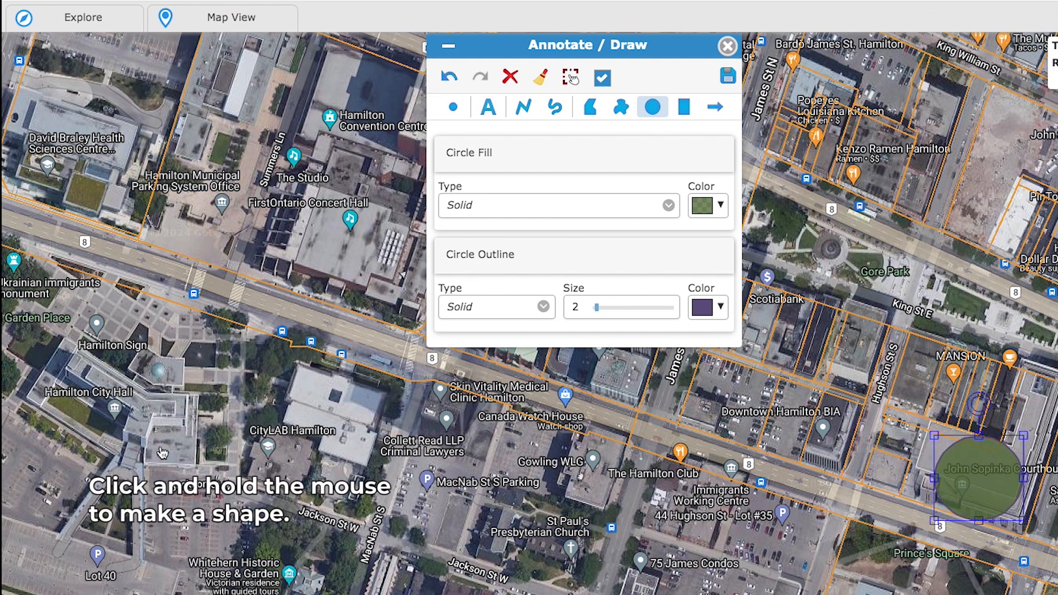
left_click_drag(98, 374, 187, 461)
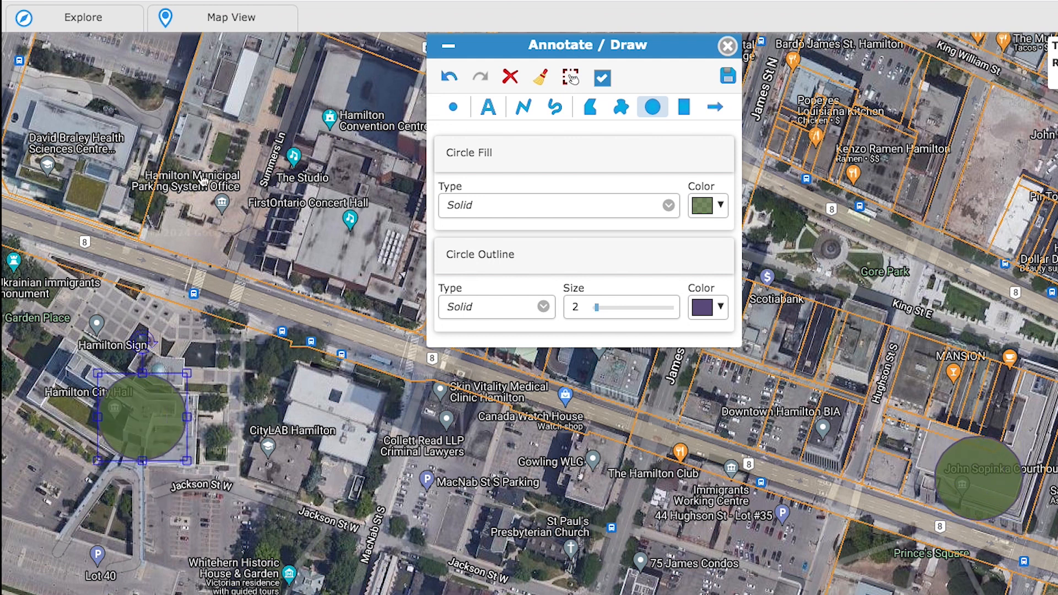
left_click_drag(178, 158, 275, 253)
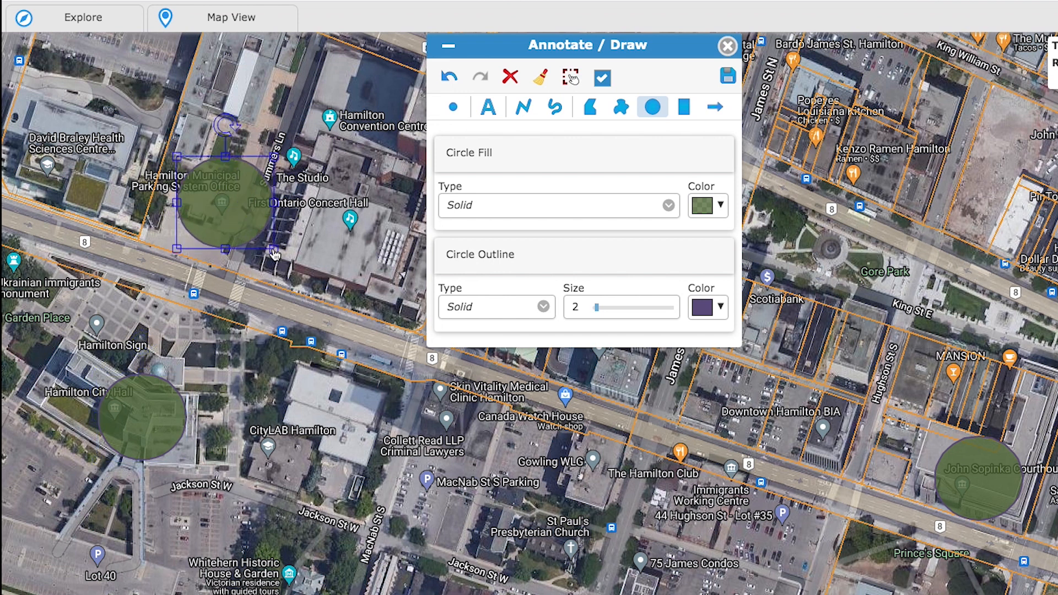
Step: Enter the annotation text "buildings highlighted require HVAC service" and color its font black
left_click(488, 107)
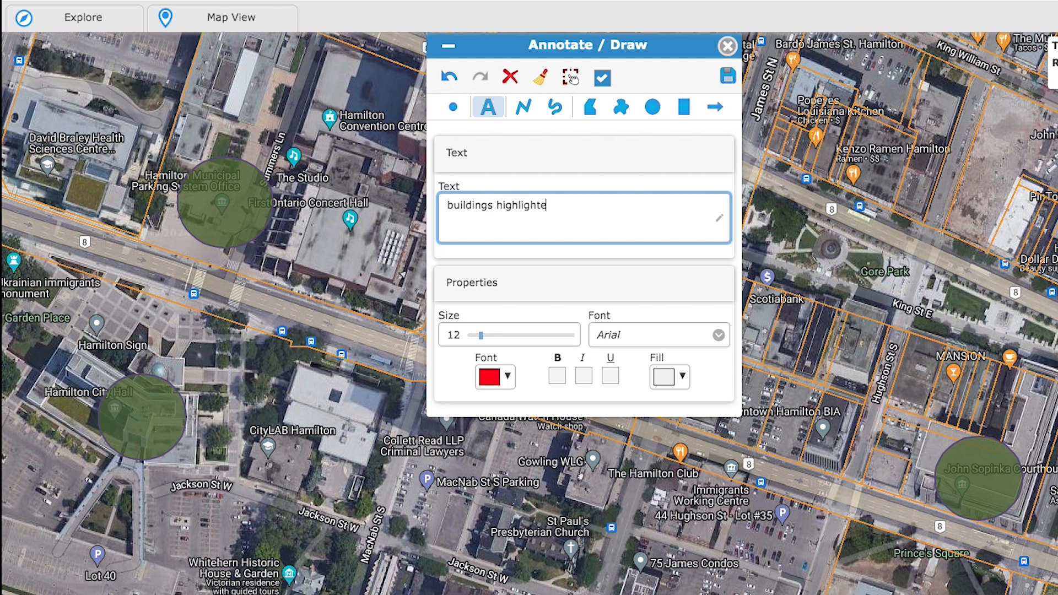
type("s highlighted require HVAC service")
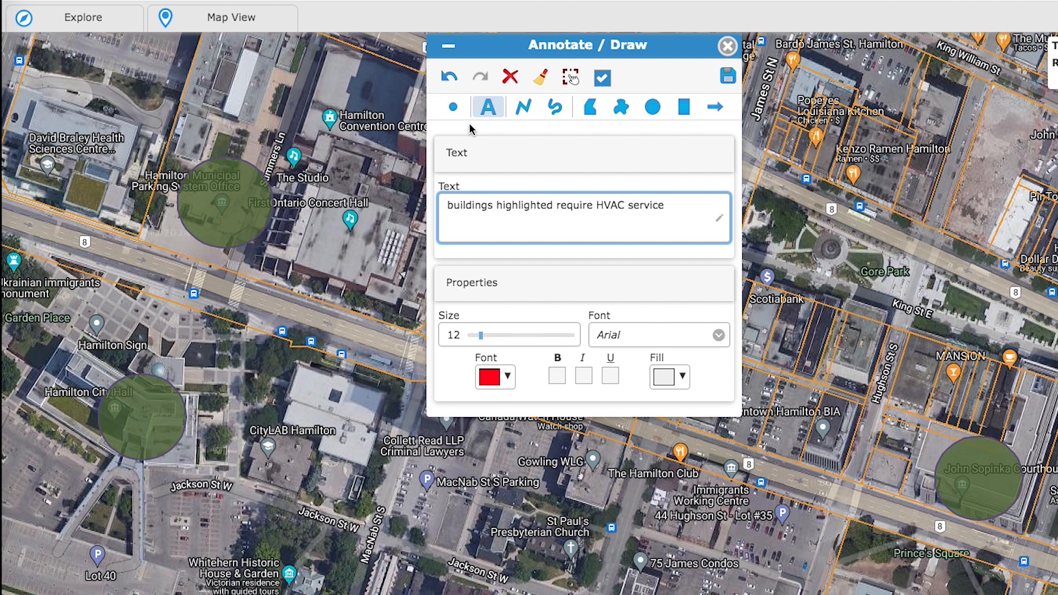
left_click(505, 379)
left_click(494, 409)
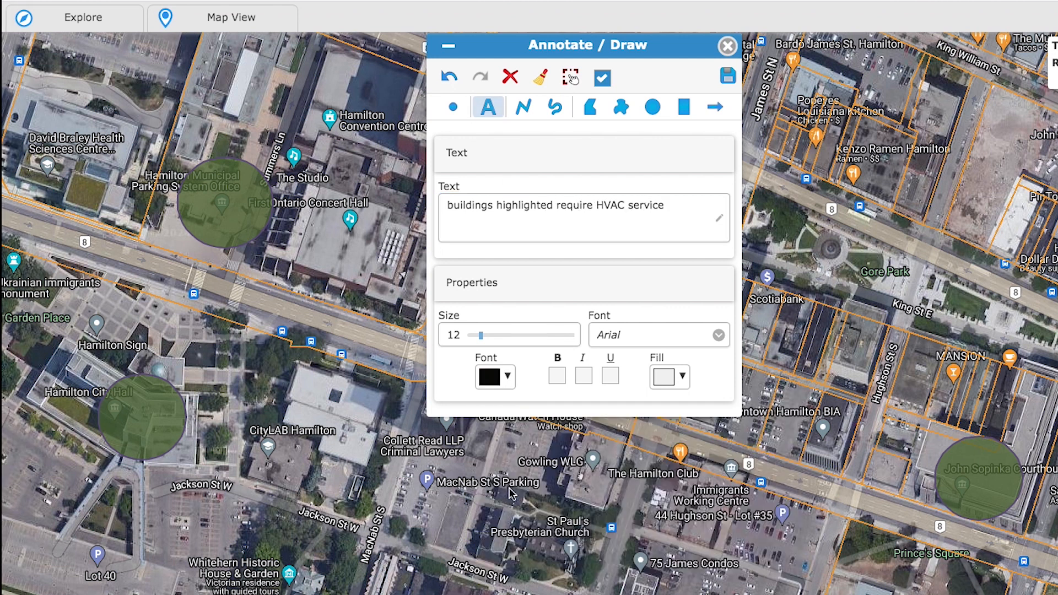
Step: Set the annotation text size to 15 and place the HVAC service label on each of the three circled buildings
left_click_drag(481, 335, 489, 335)
left_click(227, 214)
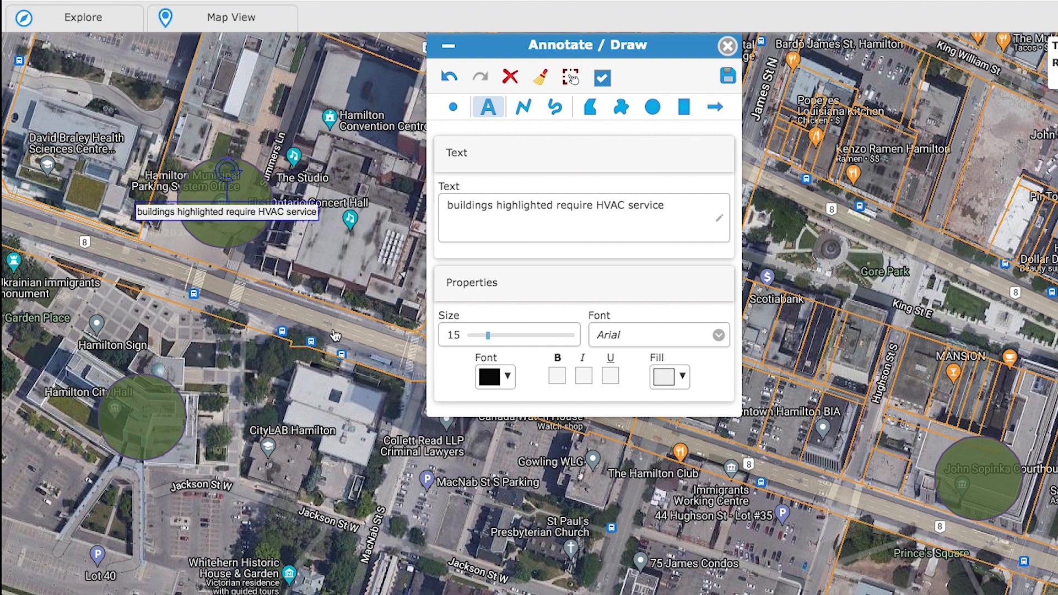
left_click(147, 431)
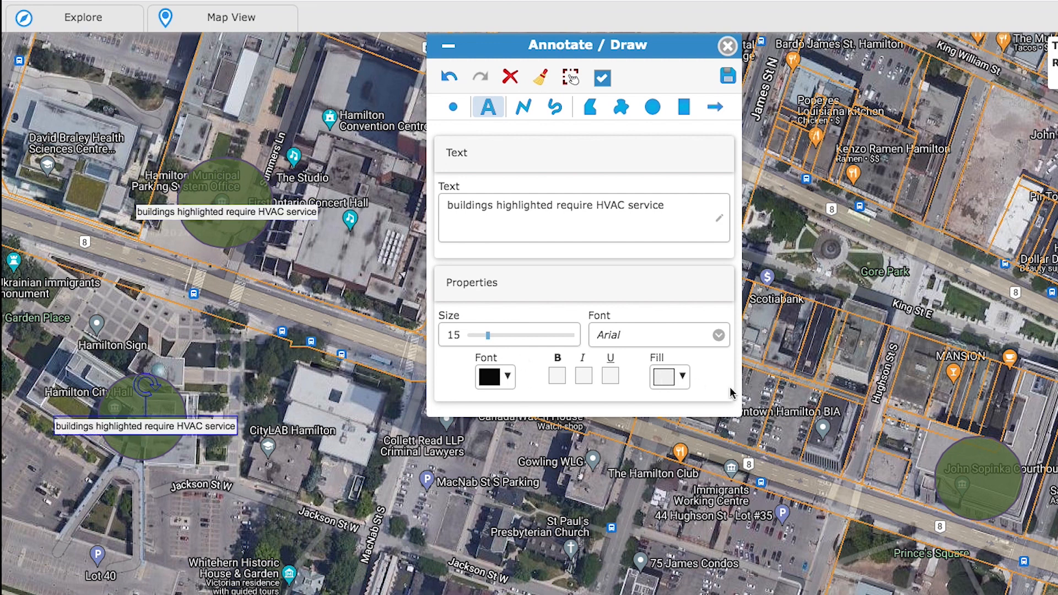
left_click(969, 469)
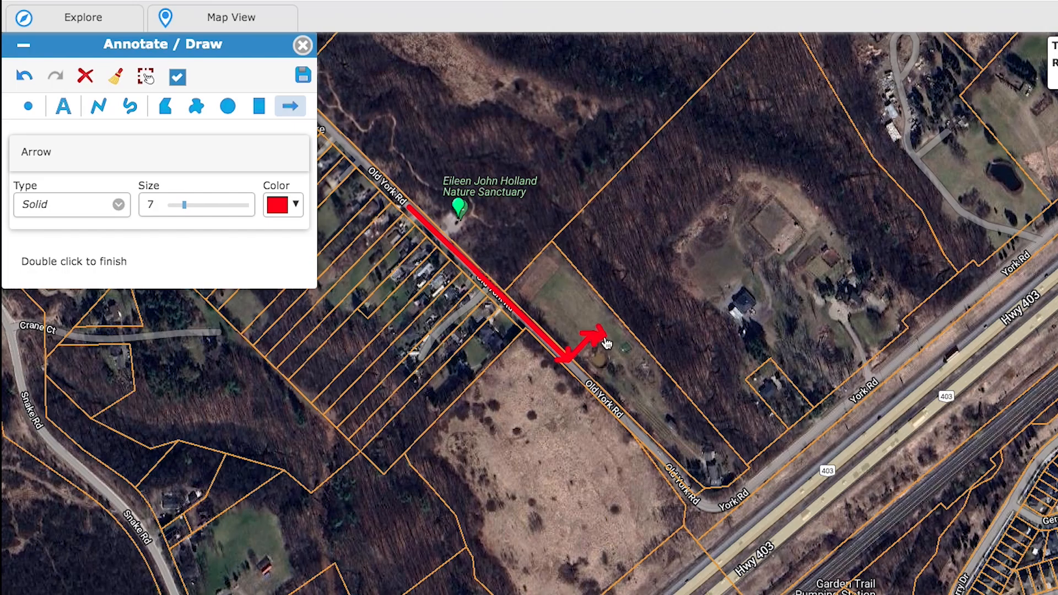
Step: Finish the red access arrows off Old York Rd and place the label "access property off of old york road" just above them
left_click(593, 334)
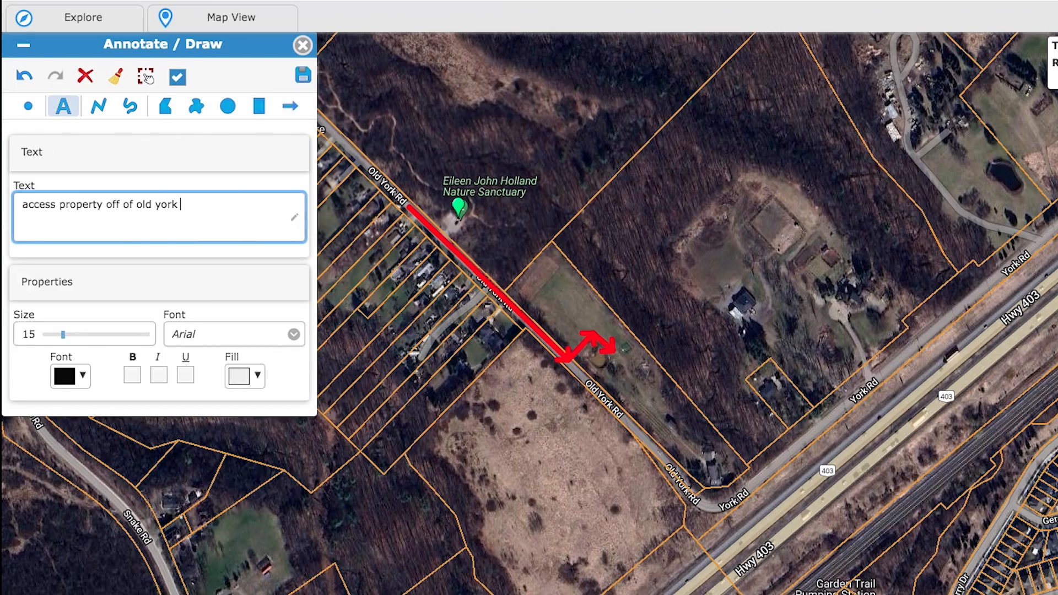
left_click(574, 307)
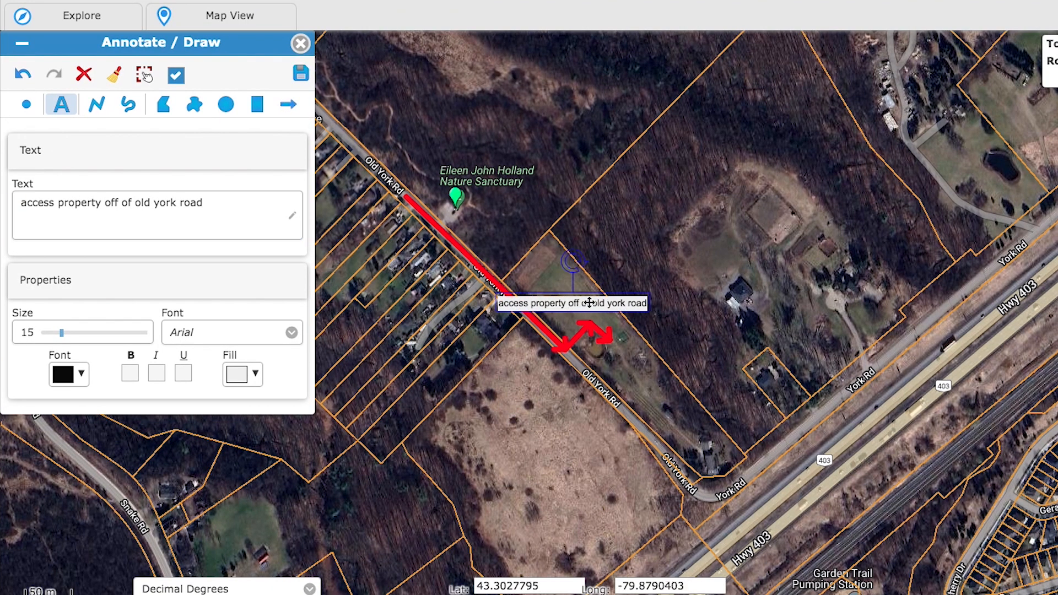
left_click_drag(588, 302, 637, 305)
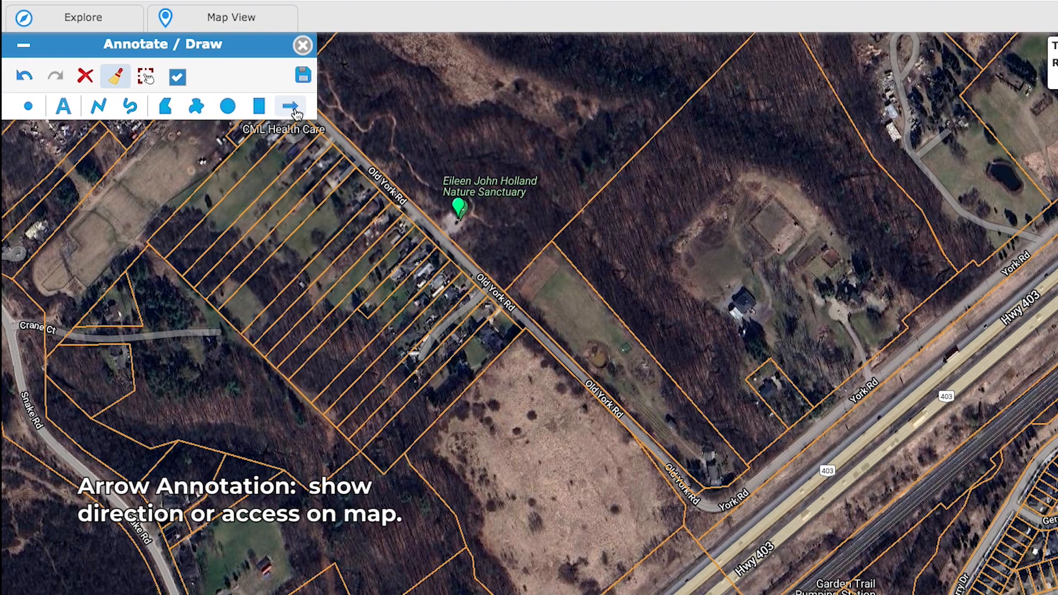
Step: Set up a solid arrow annotation with size 7 and a bright red color
left_click(290, 107)
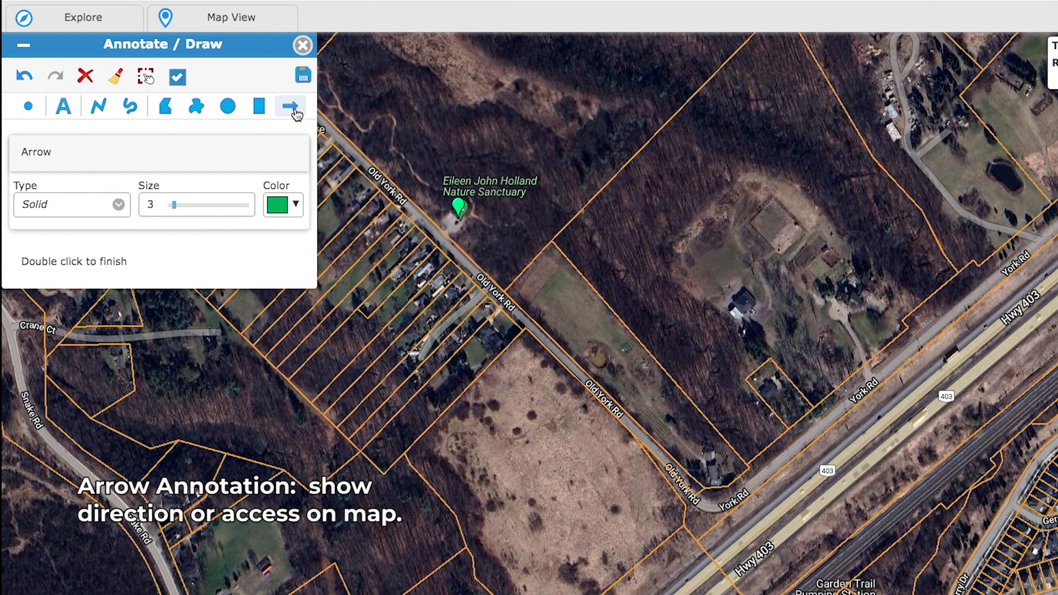
left_click(294, 205)
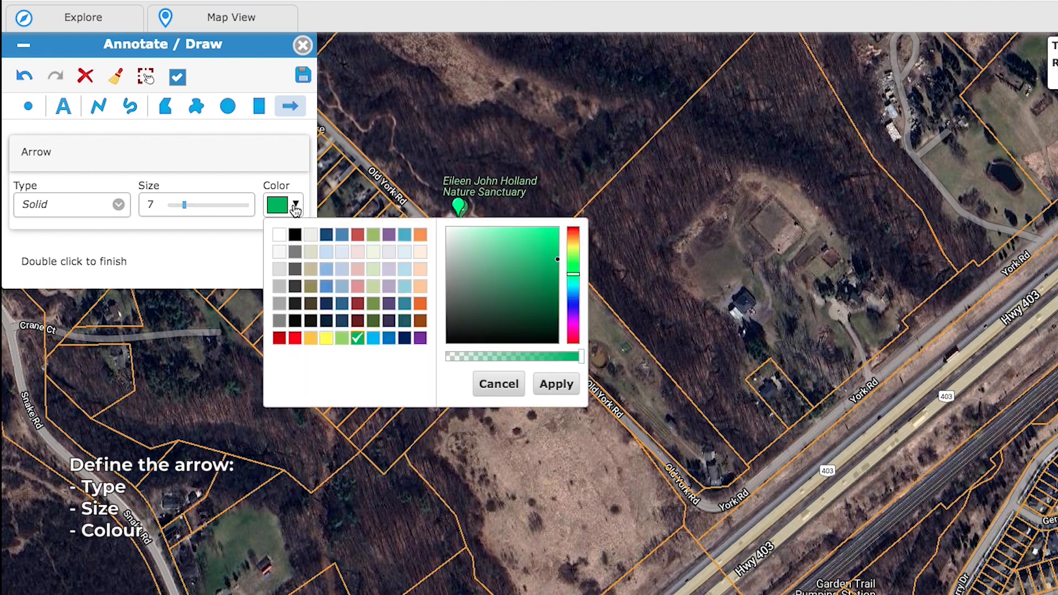
left_click(295, 338)
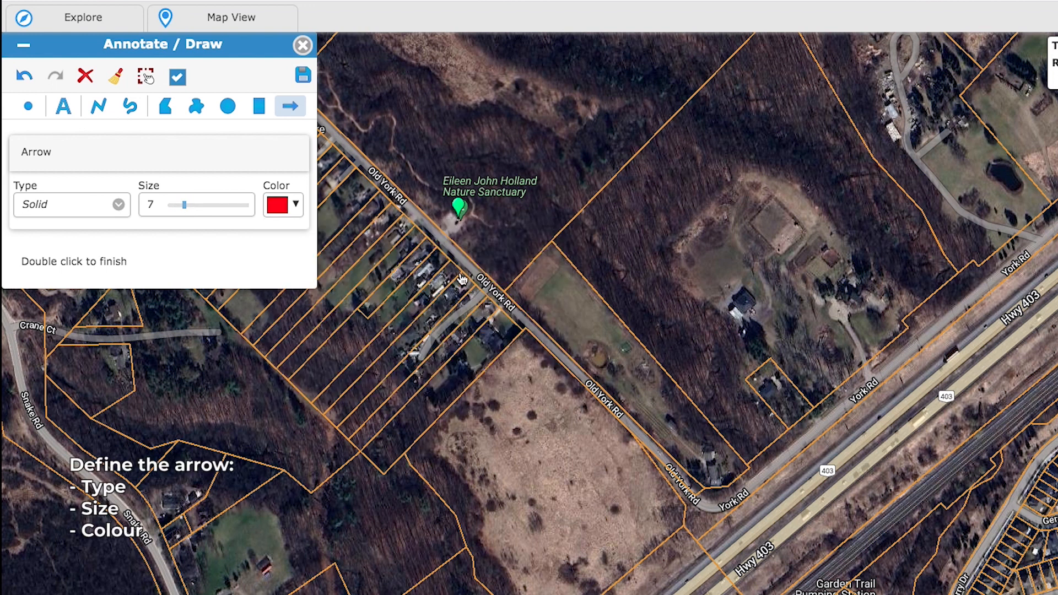
Step: Draw the arrow southeast along Old York Rd from the nature sanctuary, turning into the narrow field property northeast of the road
left_click(409, 209)
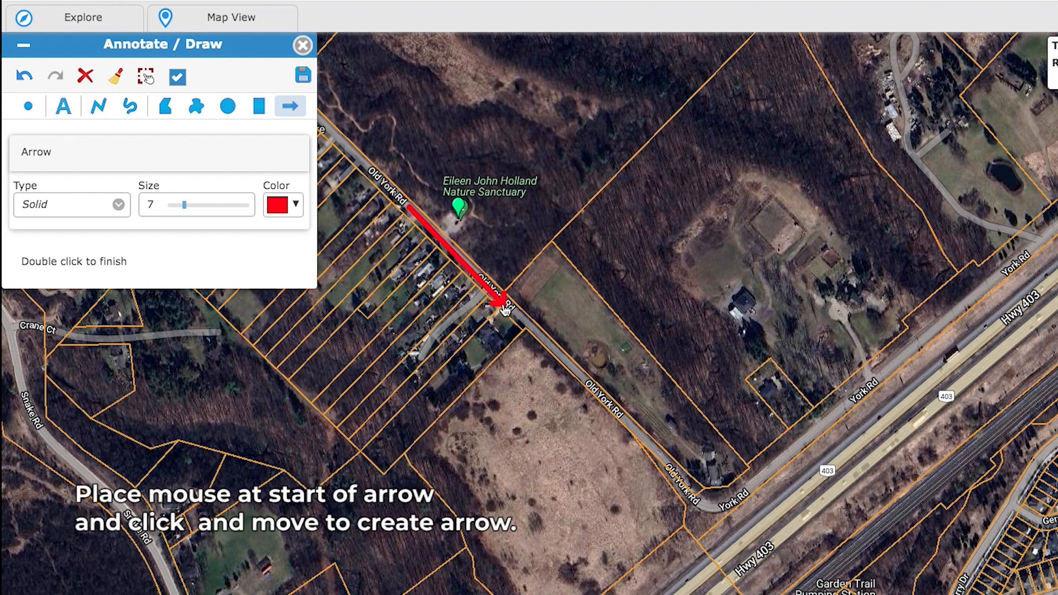
left_click(569, 364)
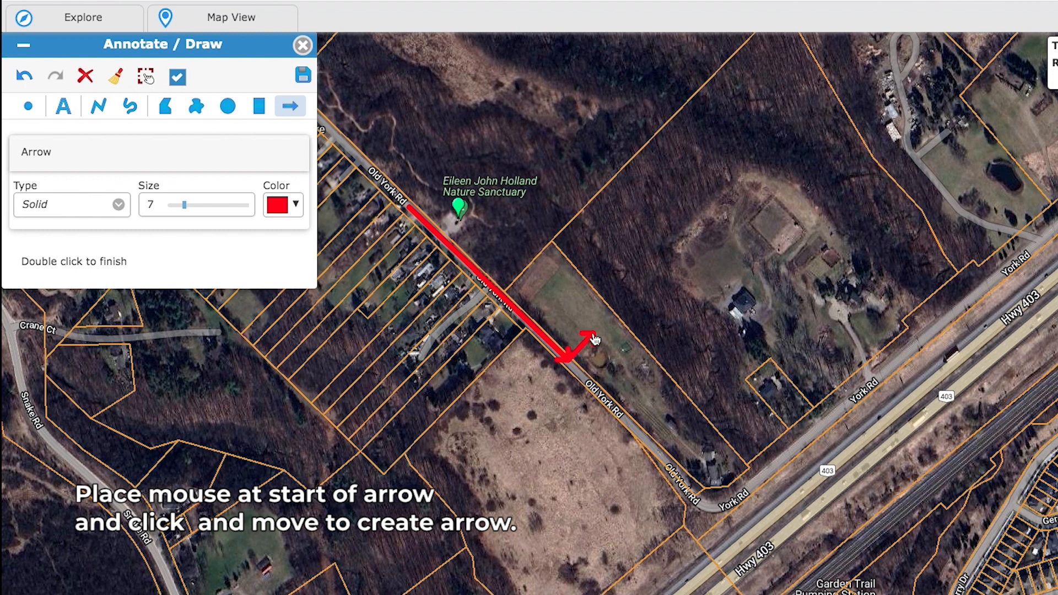
left_click(593, 336)
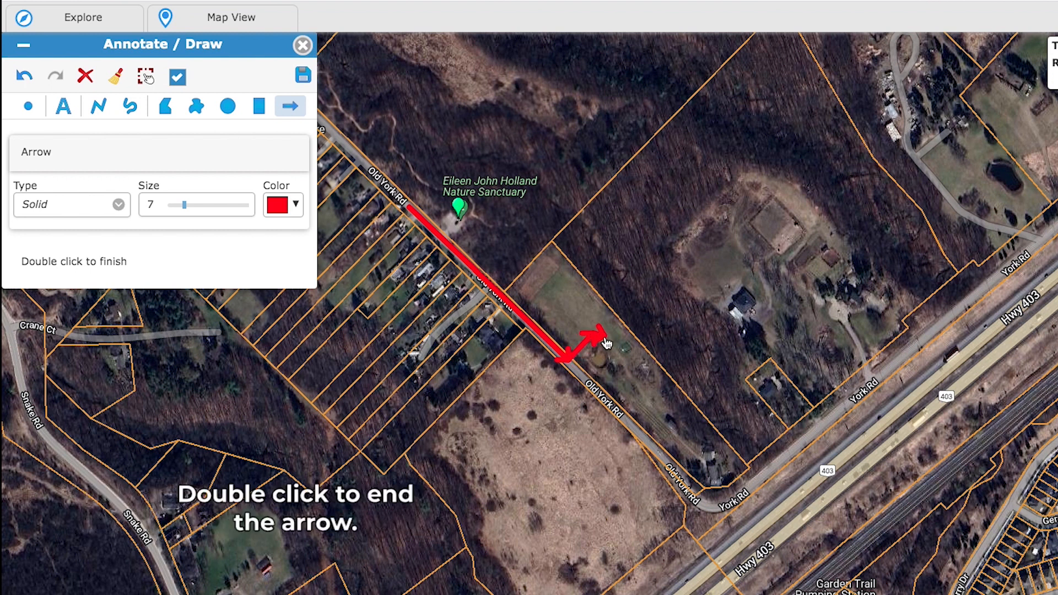
double_click(615, 357)
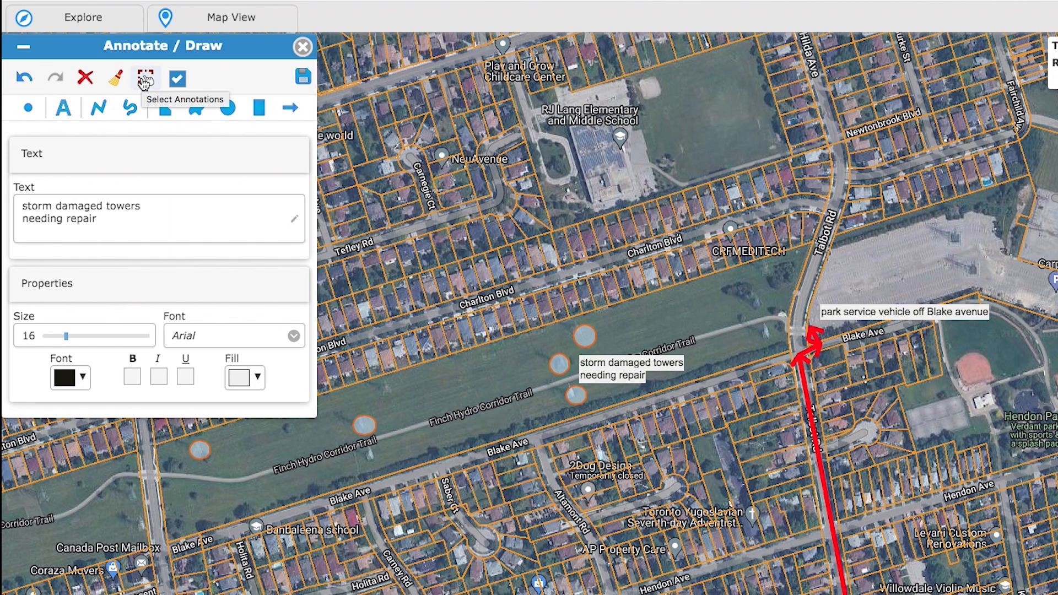
Step: Select the "storm damaged towers needing repair" label, redo its line break before "needing", enlarge its text and reposition it beside the circles
left_click(145, 81)
left_click(611, 369)
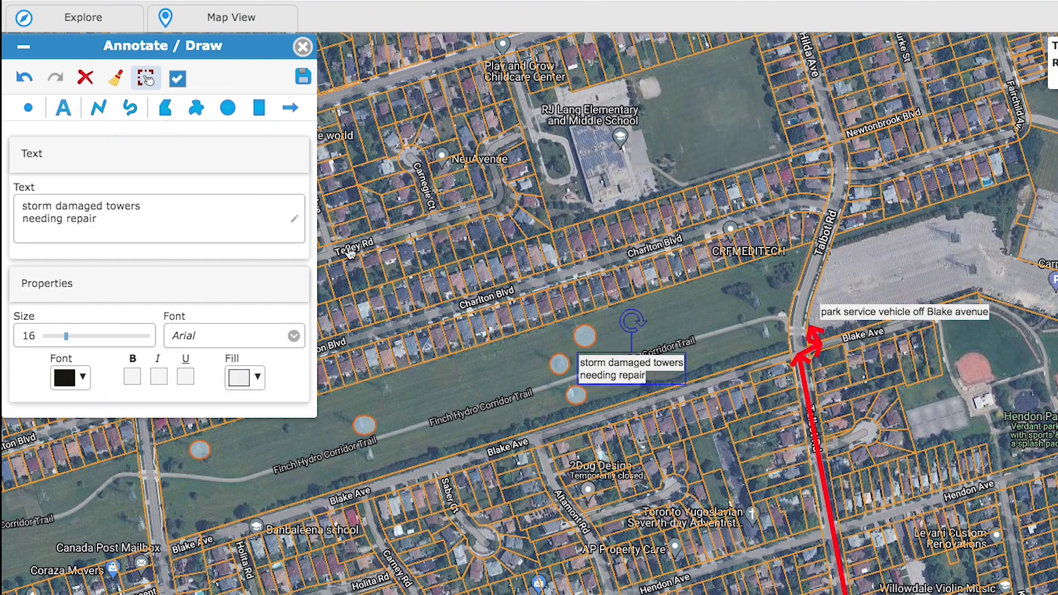
left_click(21, 220)
key("BackSpace")
key("Return")
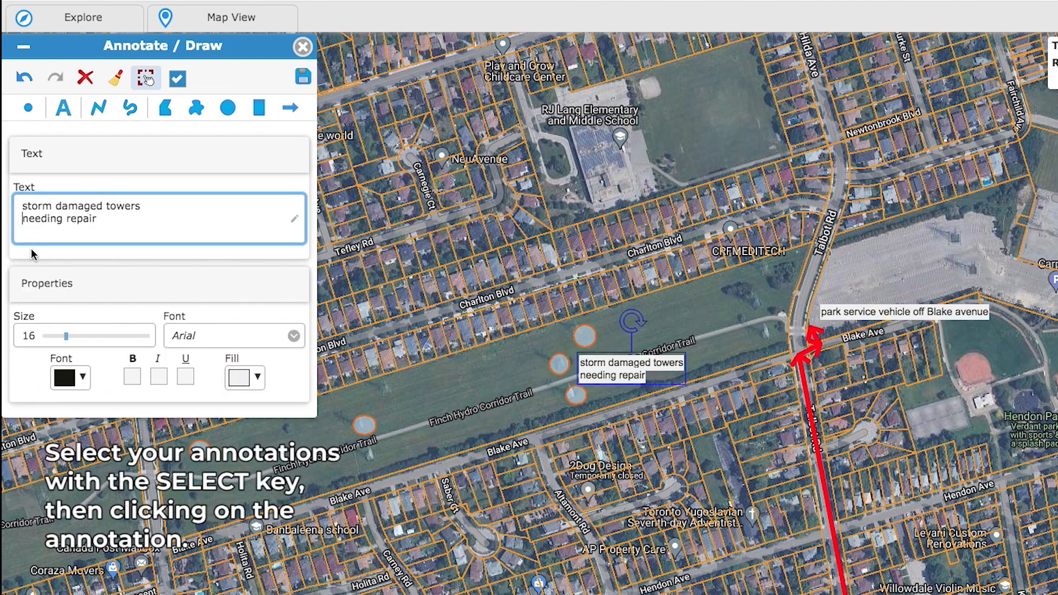
left_click_drag(66, 336, 71, 336)
left_click_drag(628, 370, 641, 365)
mouse_move(650, 312)
left_mouse_down()
mouse_move(657, 311)
mouse_move(646, 313)
left_mouse_up()
Step: Select the long arrow along Talbot Rd and recolor it, trying green before settling on dark red
left_click(807, 390)
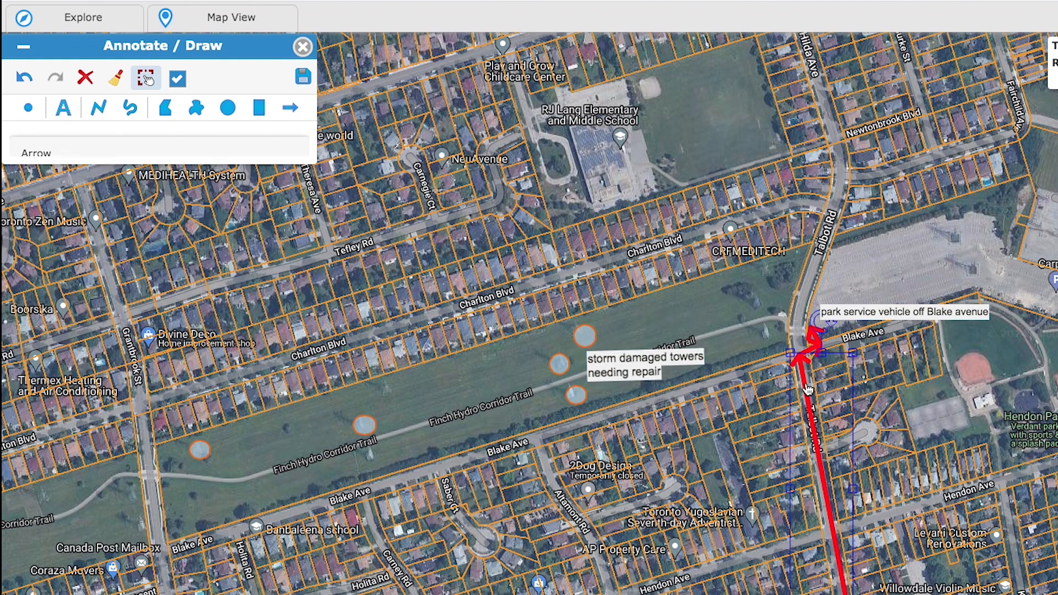
left_click(294, 205)
left_click(358, 346)
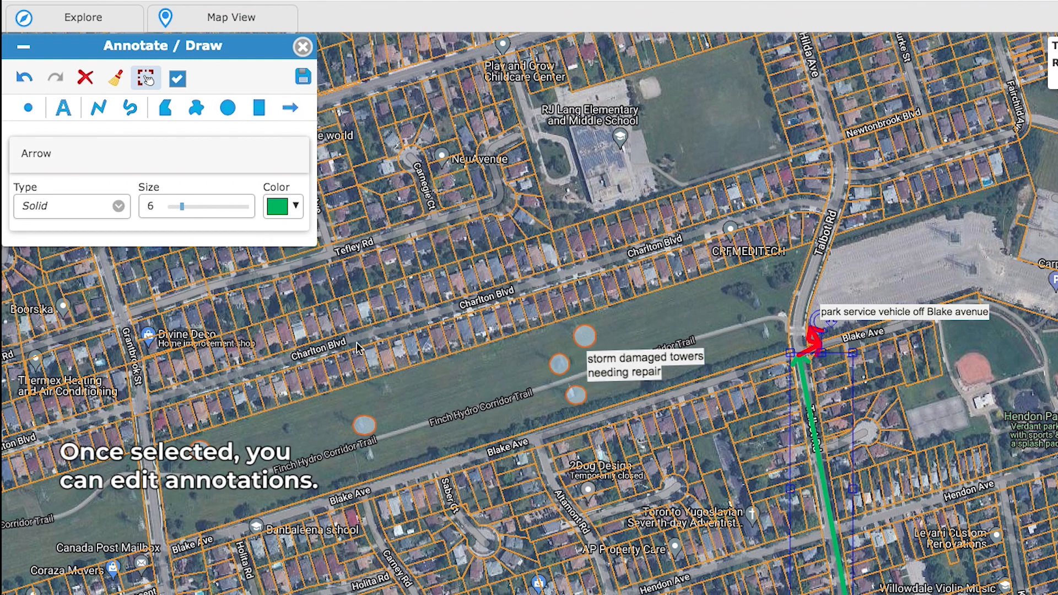
left_click(287, 205)
left_click(278, 339)
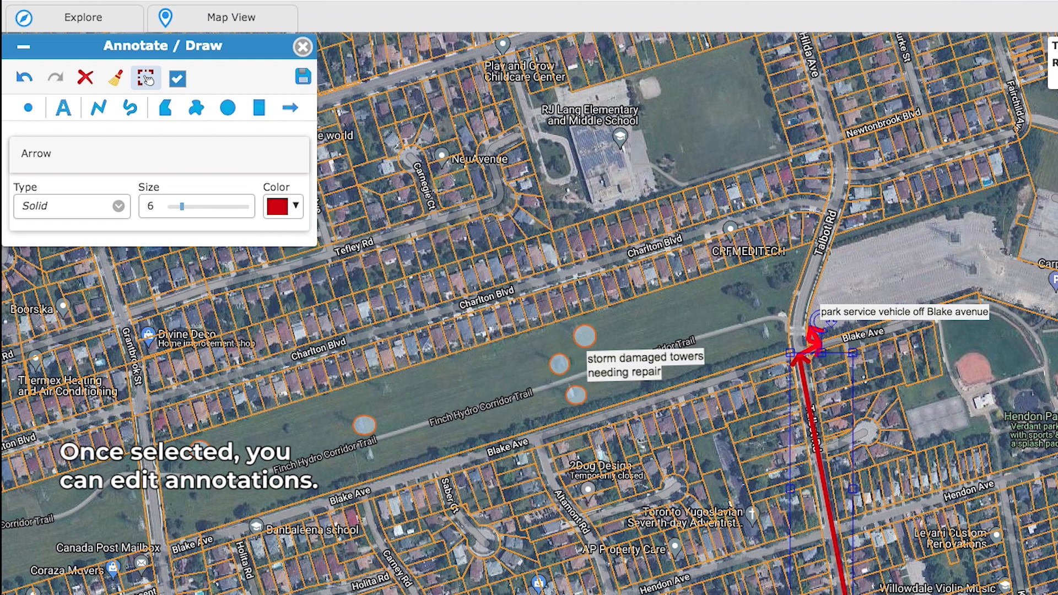
Step: Try shortening the Talbot Rd arrow to start near Hendon Ave, and test undo and redo on the resize, ending with it undone
left_click_drag(846, 594, 835, 509)
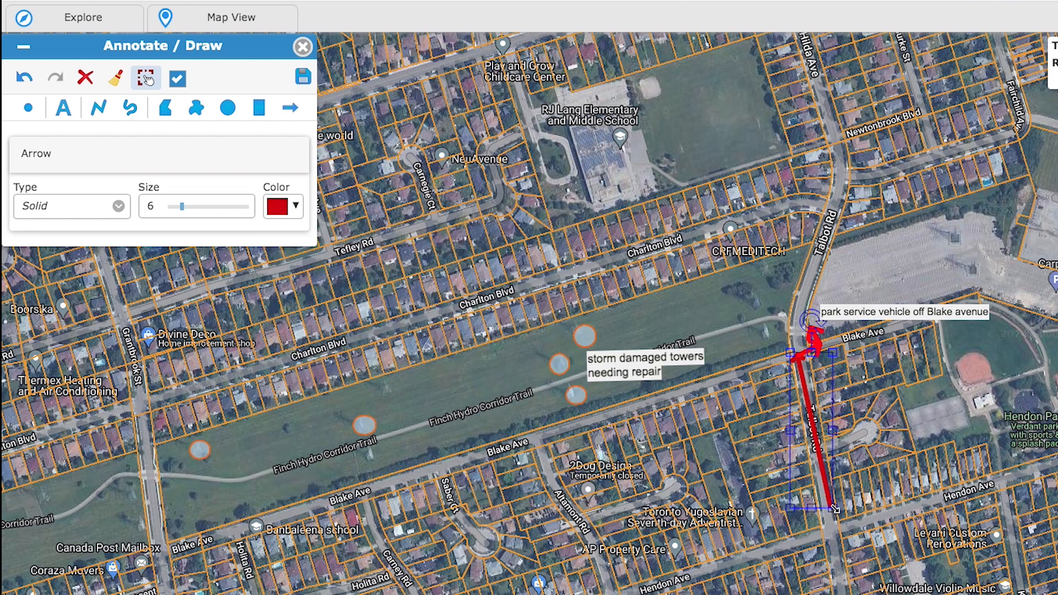
left_click(25, 79)
left_click(59, 81)
left_click(25, 79)
left_click(56, 79)
left_click(25, 80)
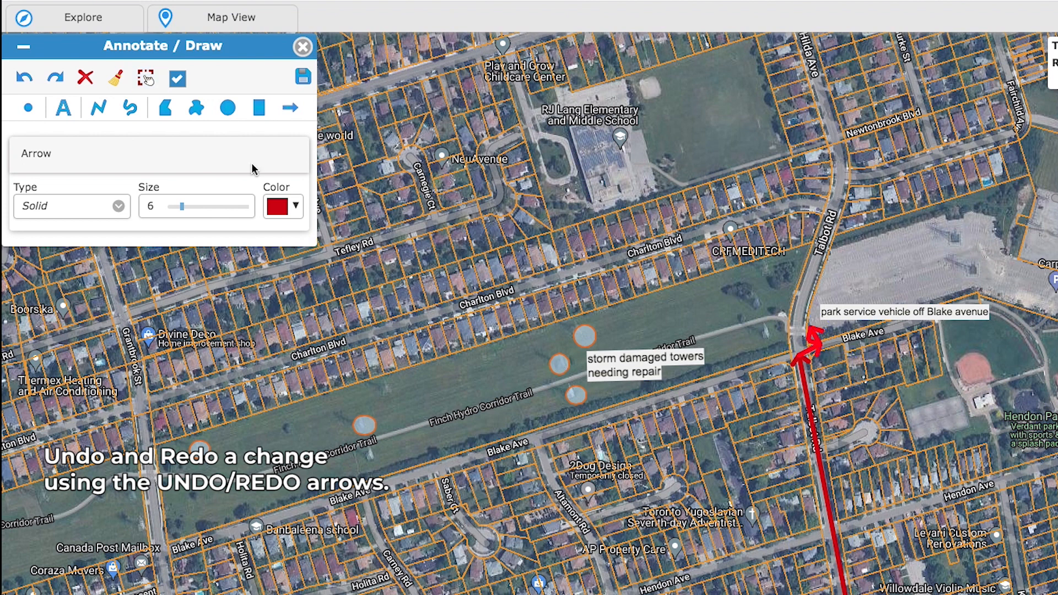
Step: Delete the two circles next to the storm damage label one at a time, and undo both deletions
left_click(146, 78)
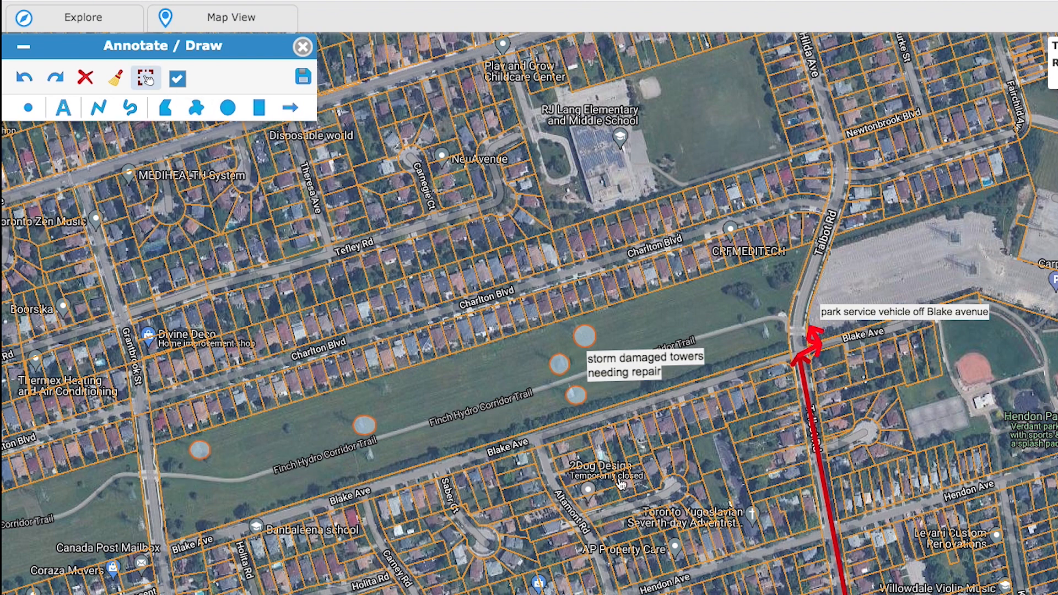
left_click(560, 367)
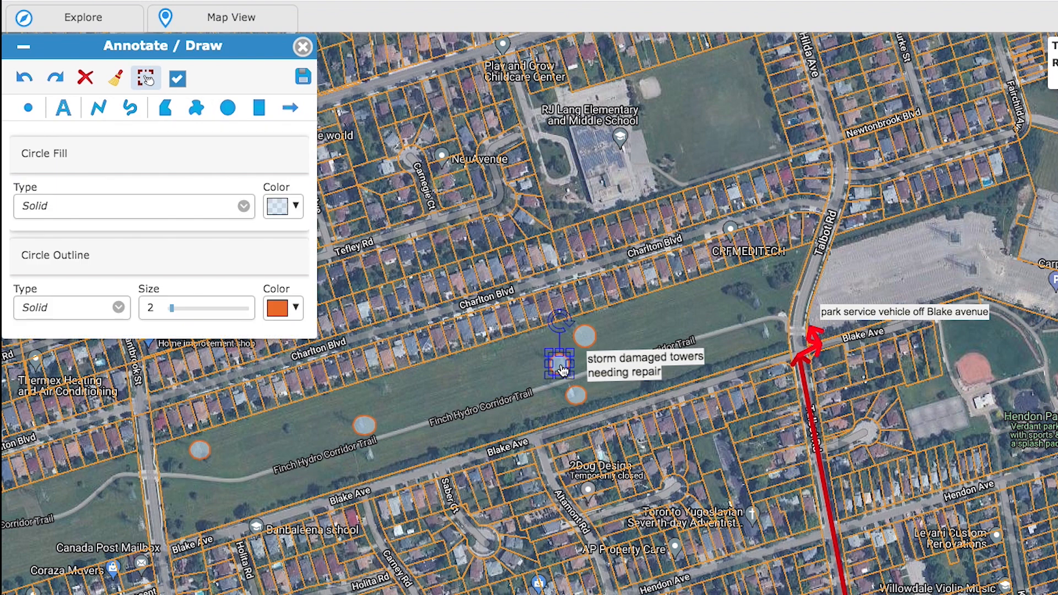
left_click(85, 78)
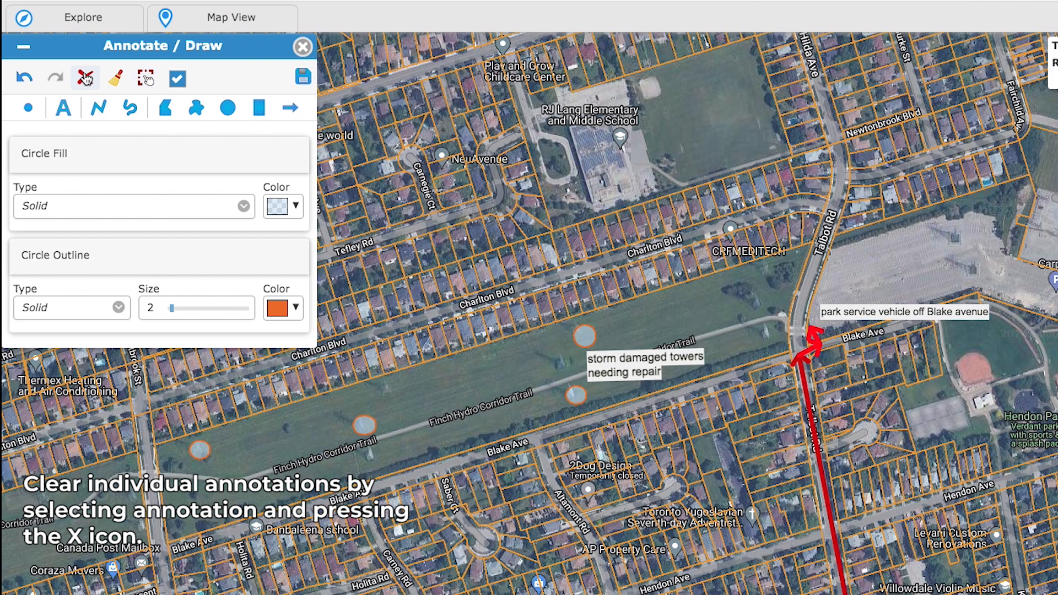
left_click(595, 338)
left_click(85, 78)
left_click(24, 77)
left_click(23, 77)
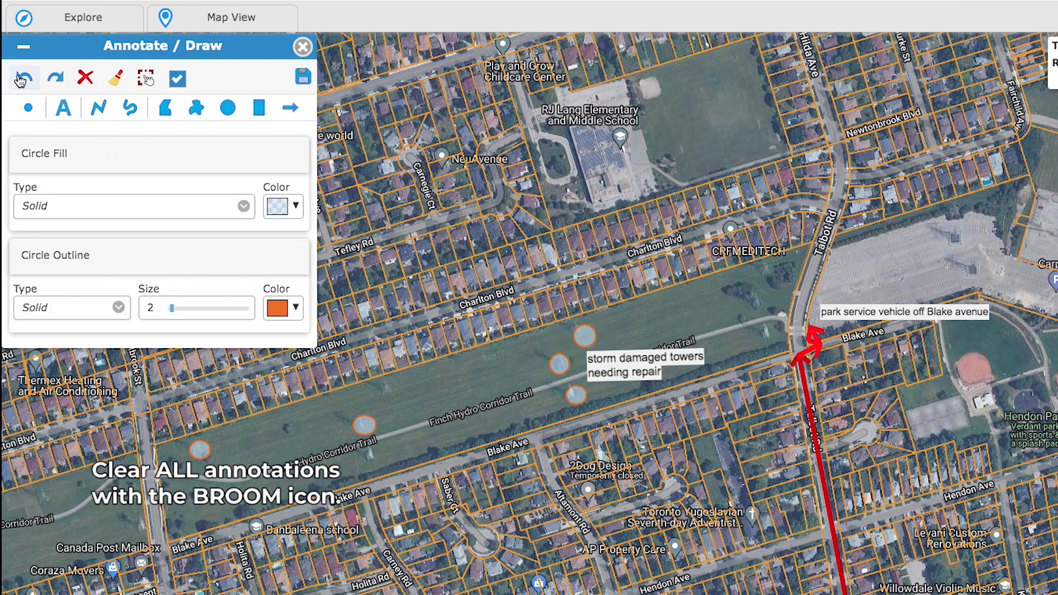
Step: Clear all annotations from the map and undo the clearing, and switch the annotation display off and back on
left_click(114, 83)
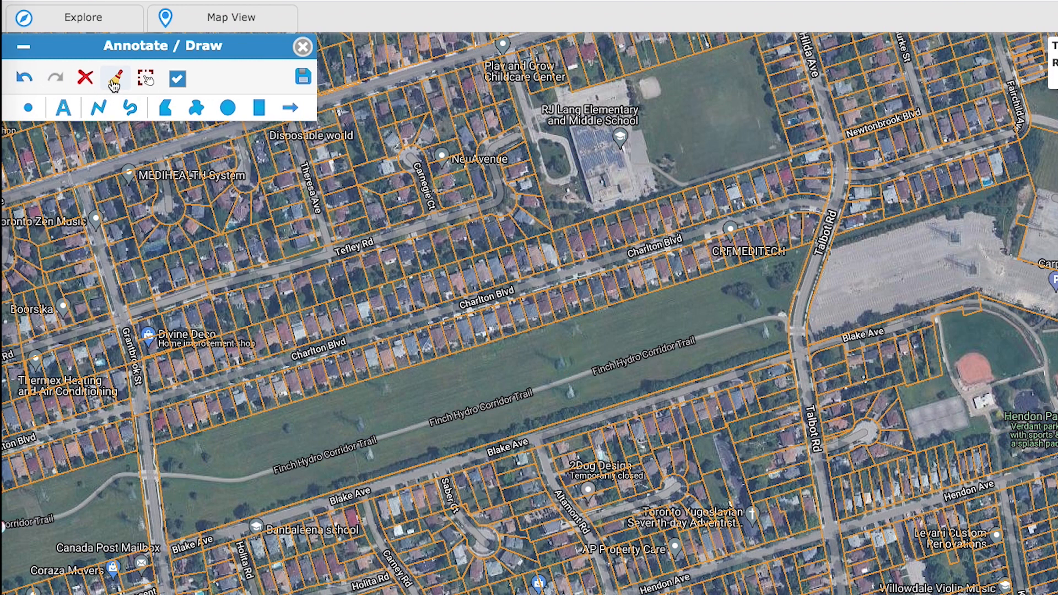
left_click(24, 77)
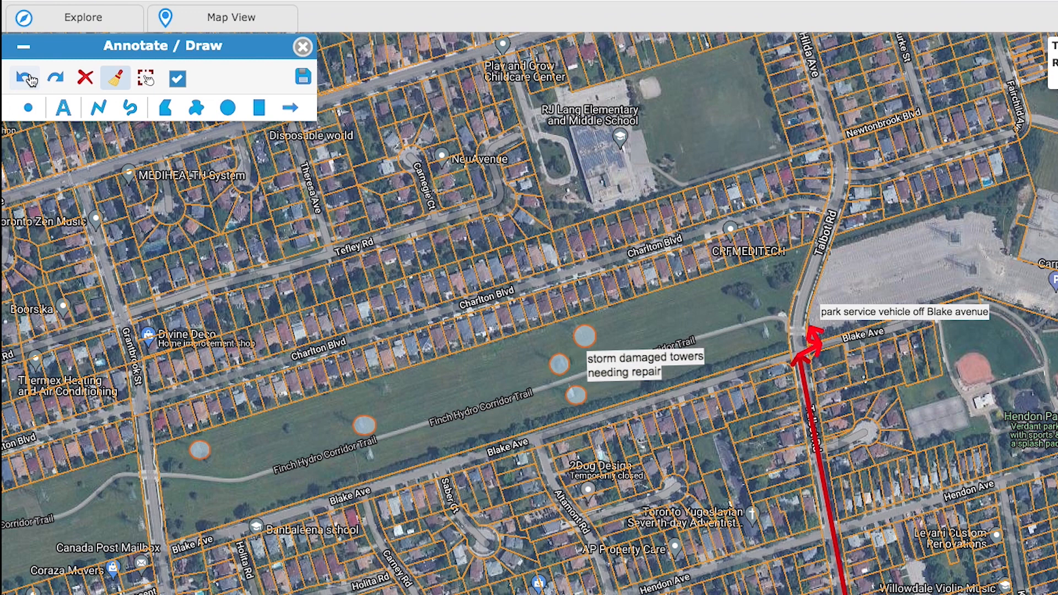
left_click(177, 80)
left_click(178, 80)
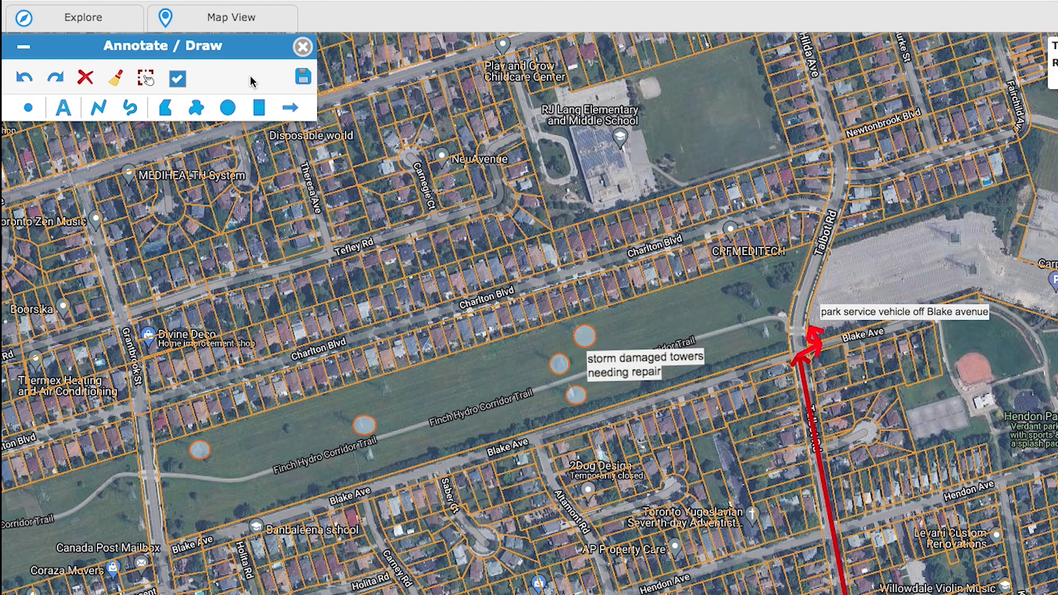
Step: Start saving the annotations as a user view named "Access notes for Storm Damage Tower Repairs North York"
left_click(303, 78)
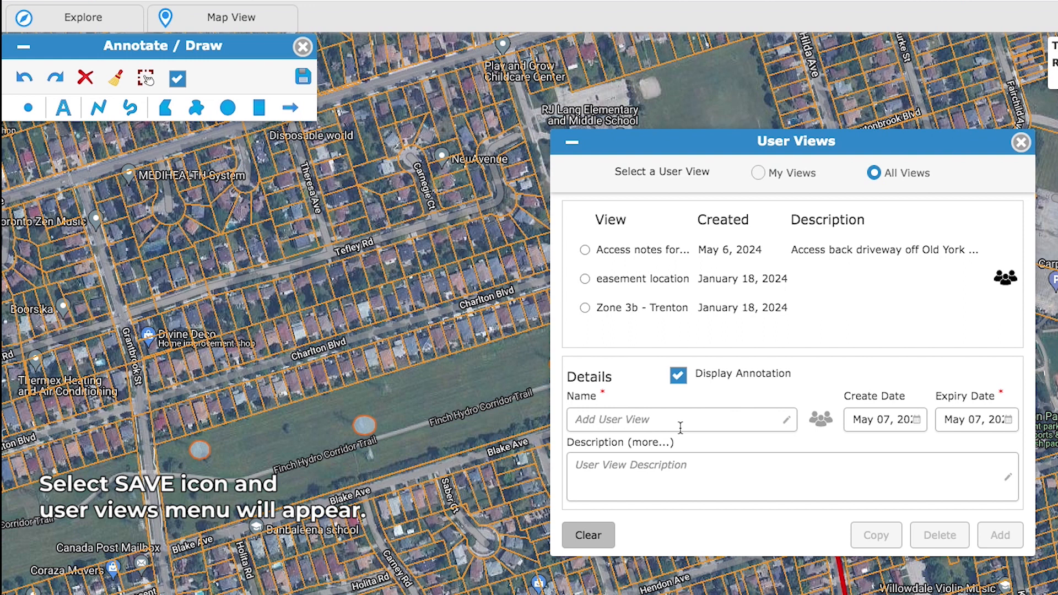
left_click(681, 427)
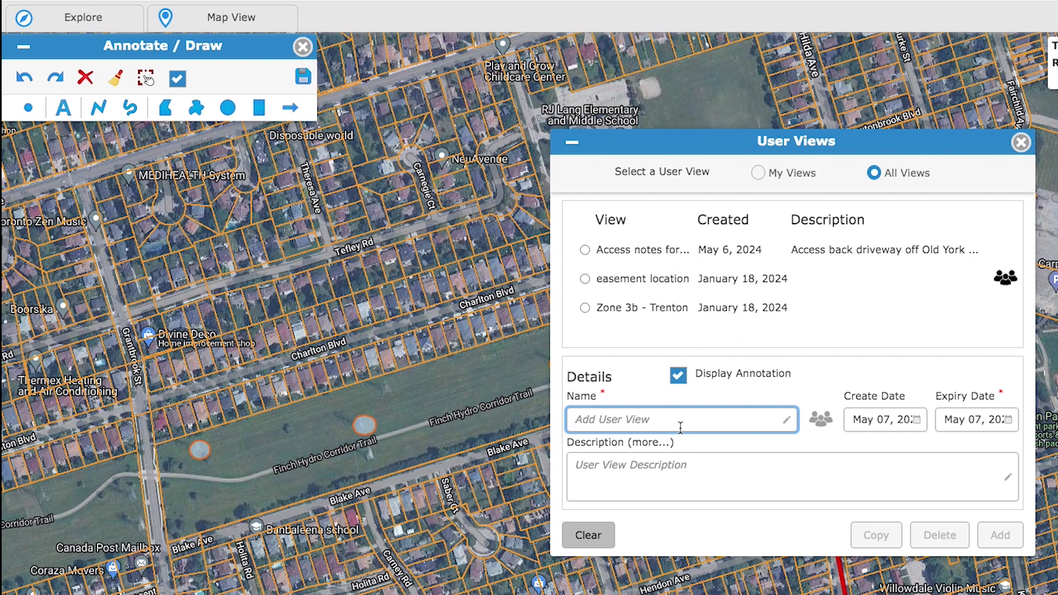
type("Access")
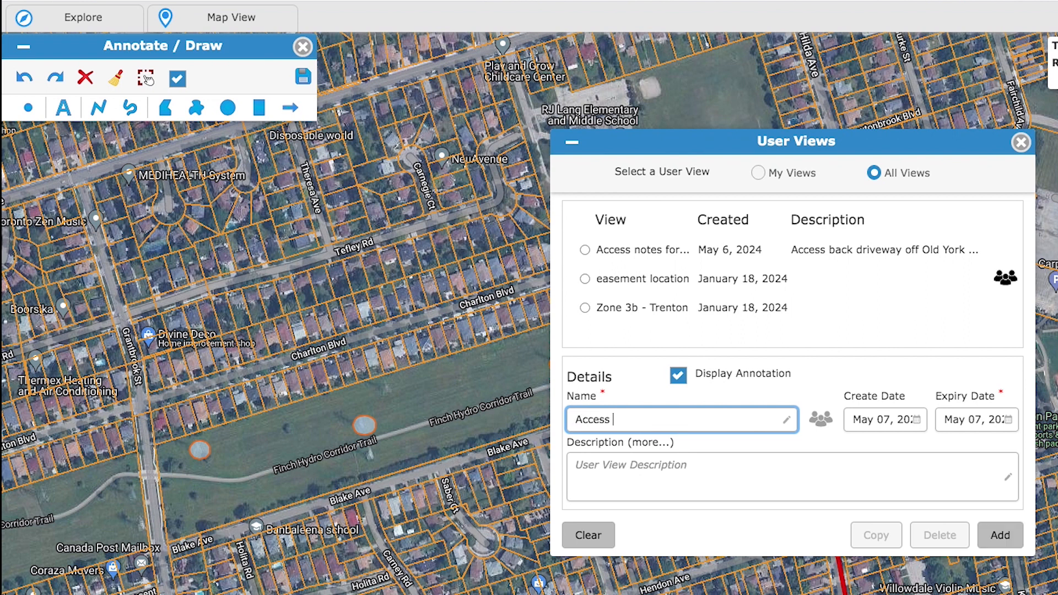
type(" notes for Storm Dma")
type("amage Tower Repa")
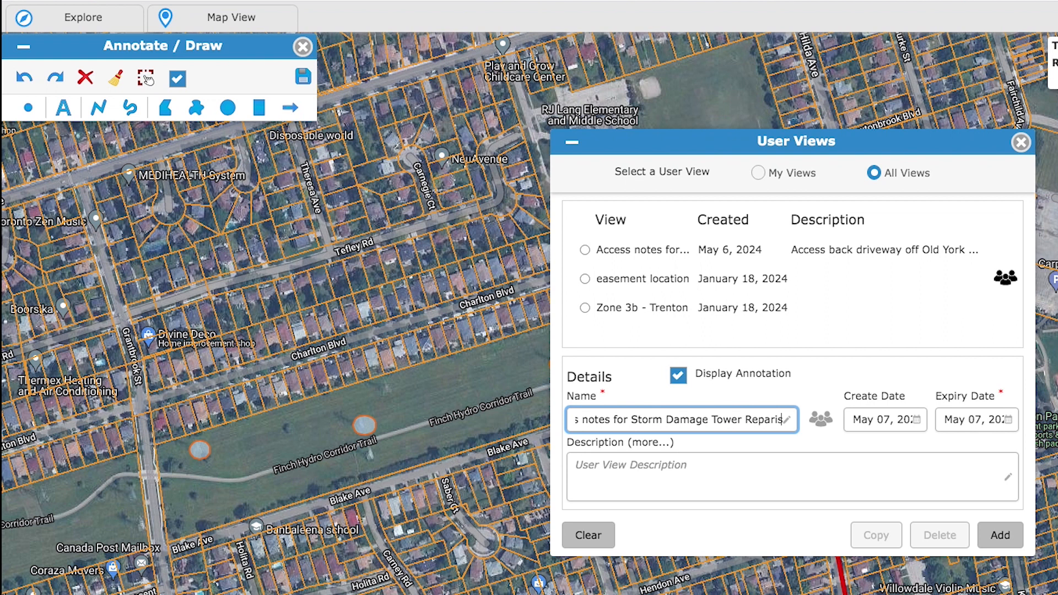
type("irs North York")
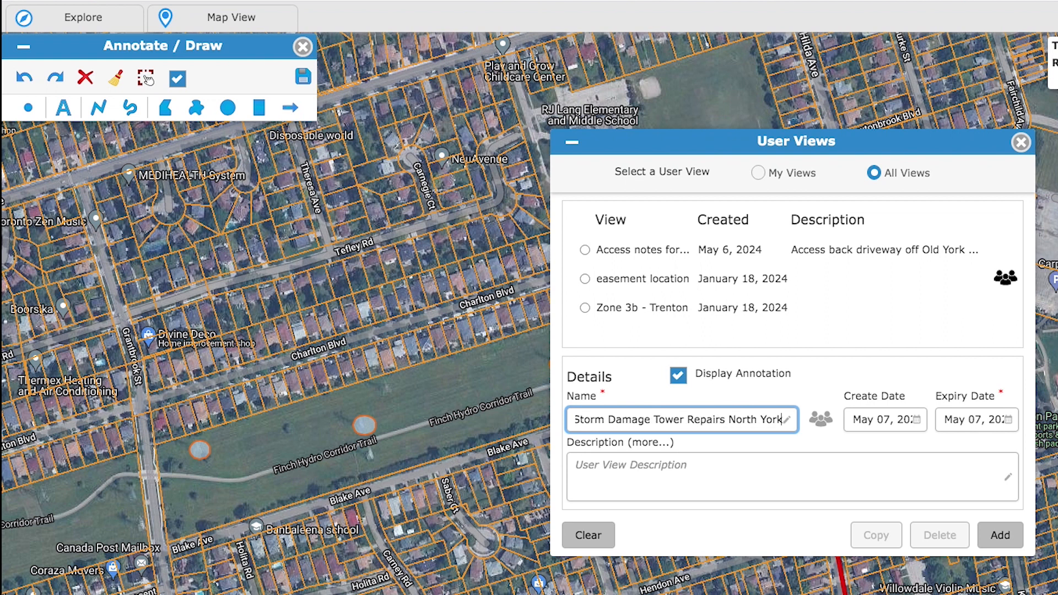
Step: Enter the user view description "Access, parking and specific towers needing repair post storm in North York."
left_click(680, 470)
type("Access, park")
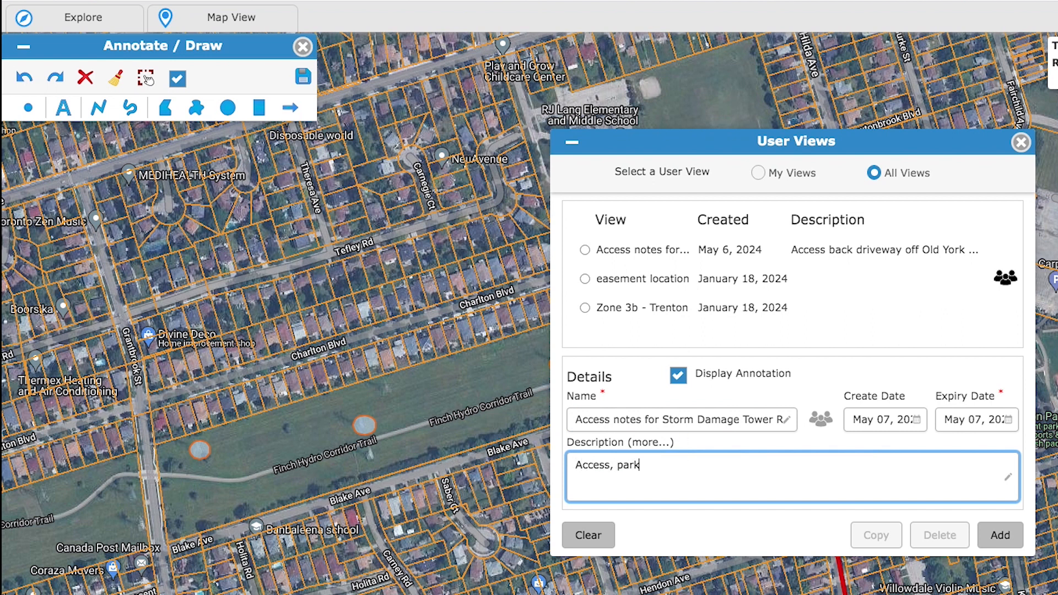
type("ing and specific towers needing ")
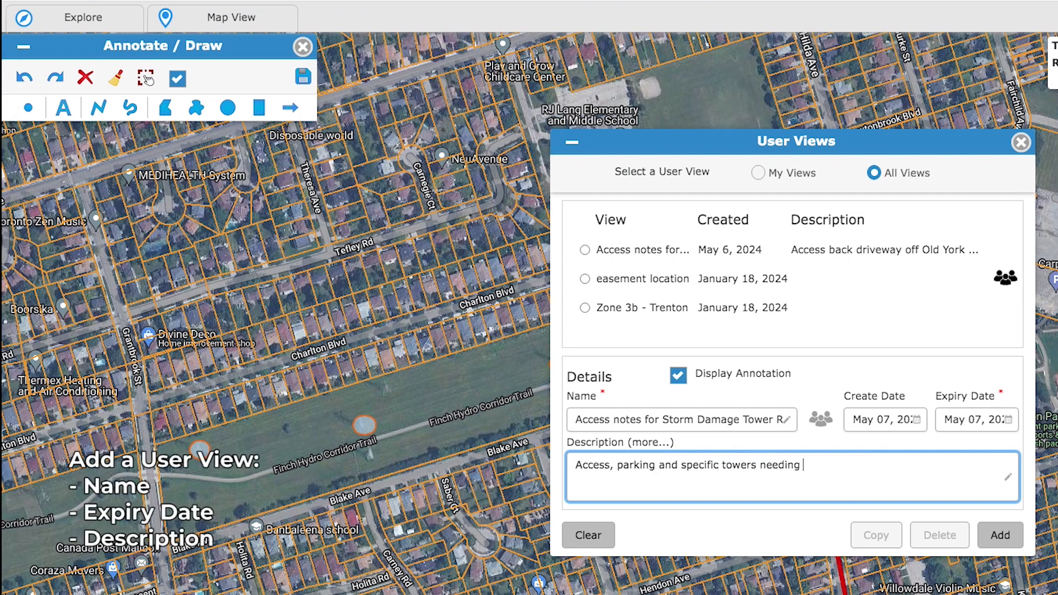
type("repair post storm in North York.")
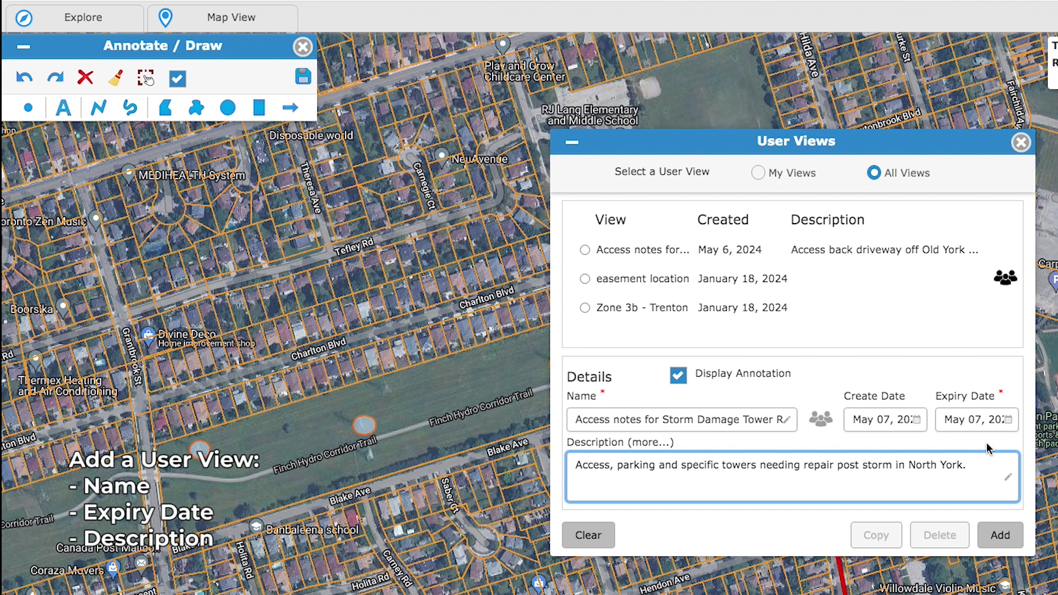
Step: Check the expiry date's calendar, leave the date as it is, and add the new user view
left_click(1010, 421)
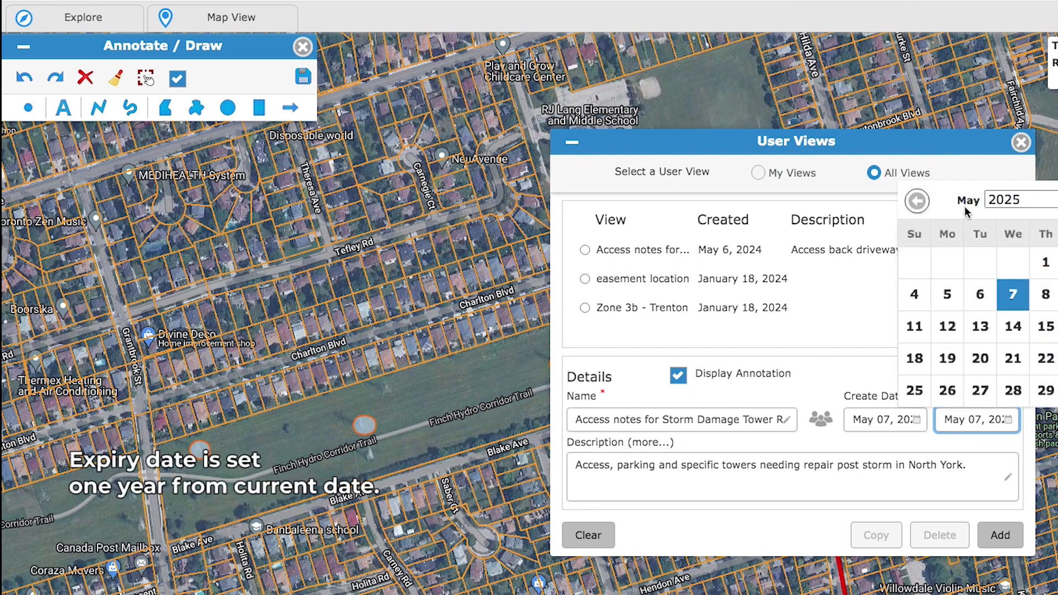
left_click(846, 373)
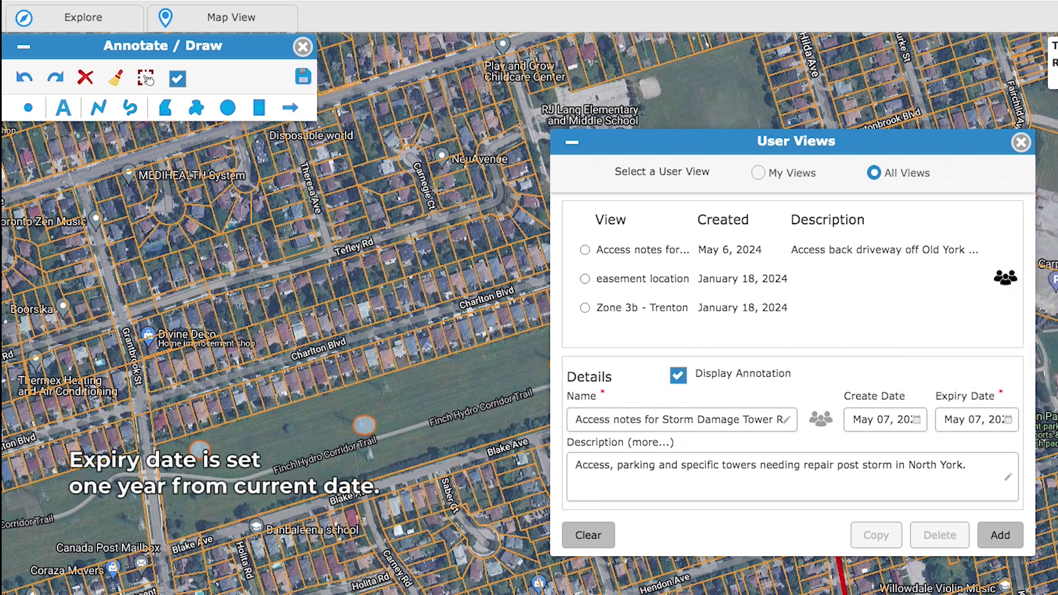
left_click(1000, 535)
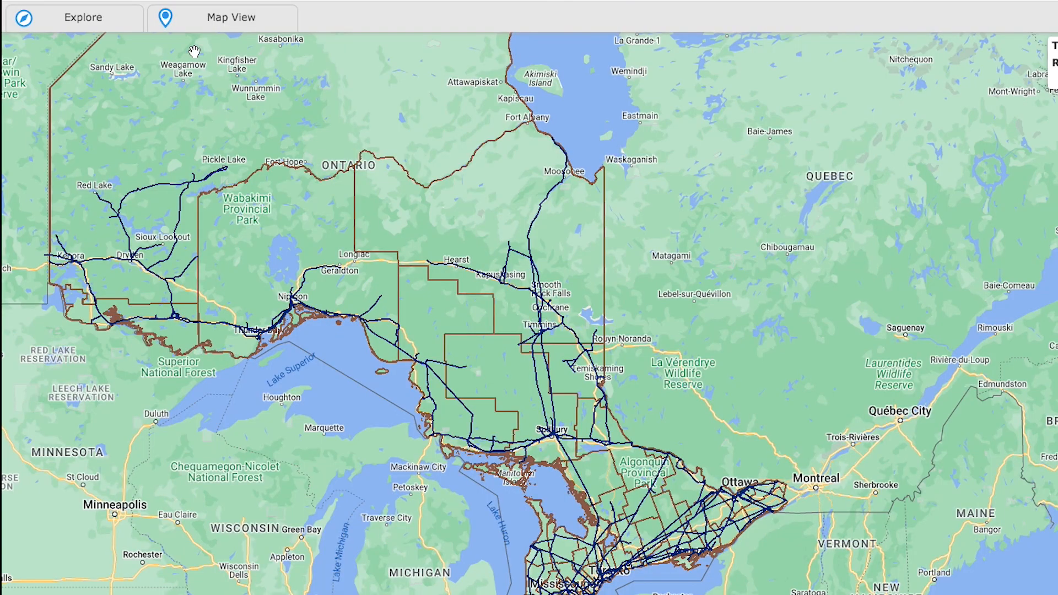
Step: Load the May 7, 2024 storm damage access notes from the saved user views and open its sharing settings
left_click(201, 21)
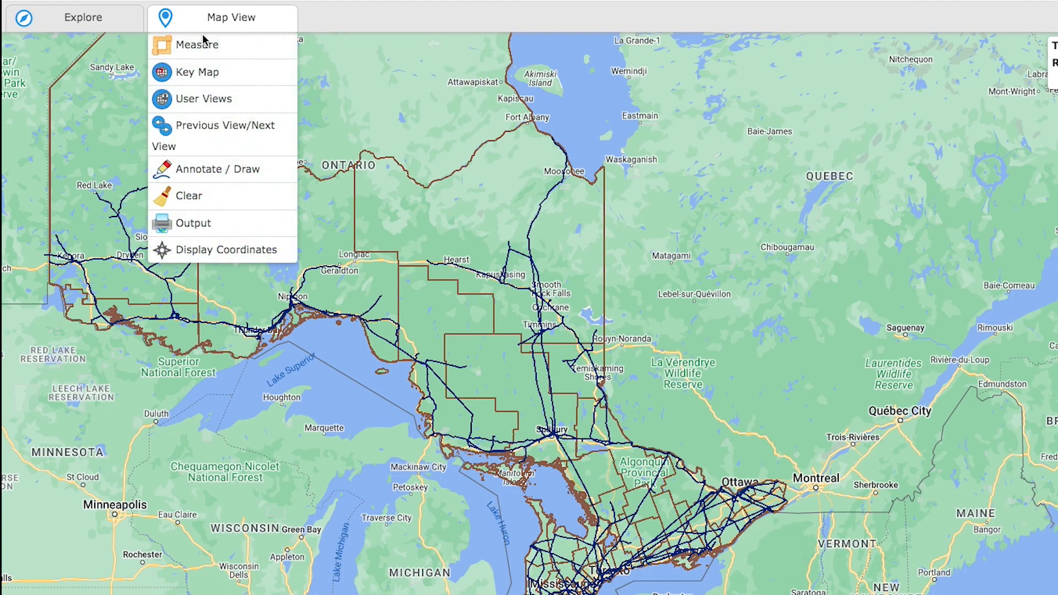
left_click(262, 107)
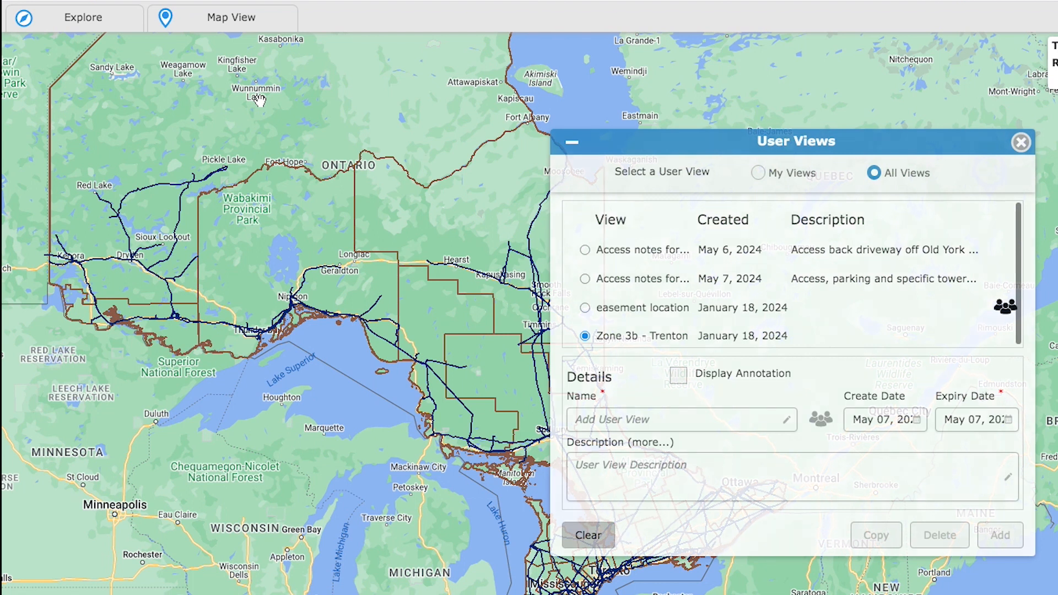
left_click(743, 284)
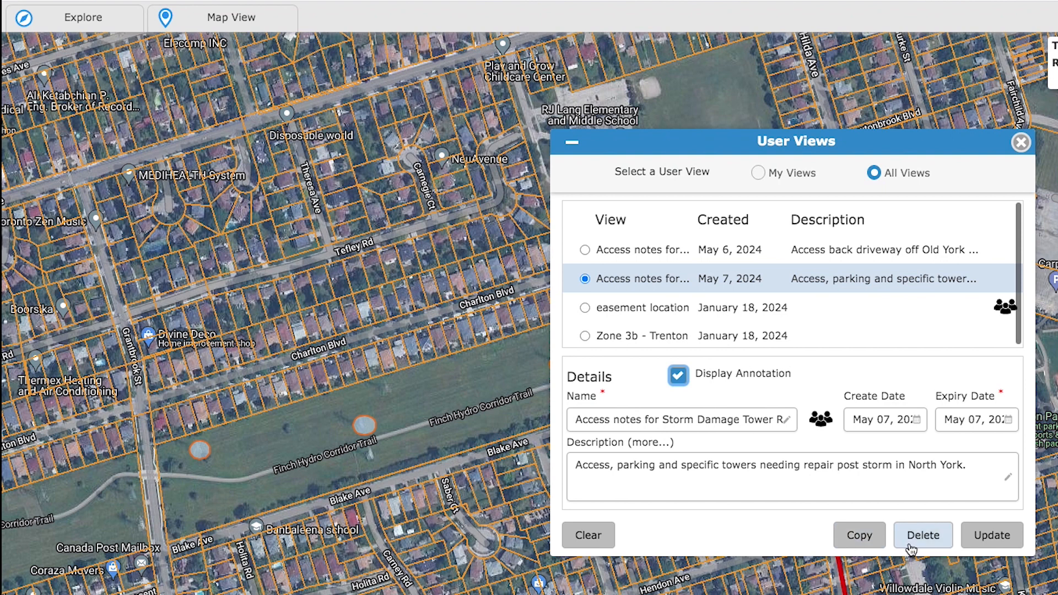
left_click(822, 421)
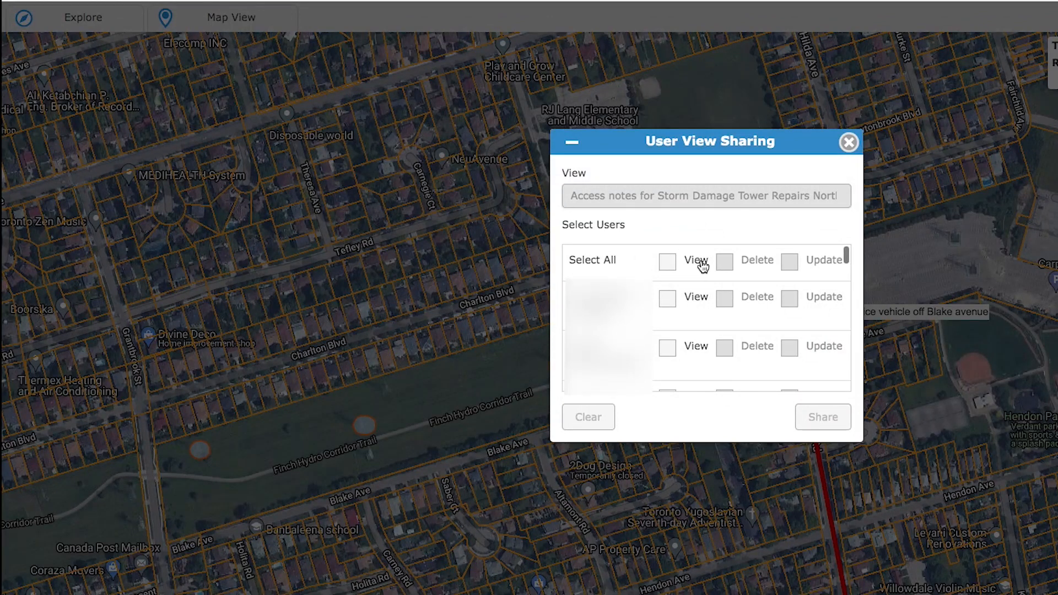
Step: Select three individual users for sharing, giving two of them View and Delete privileges and one View and Update
scroll(700, 264, "down", 3)
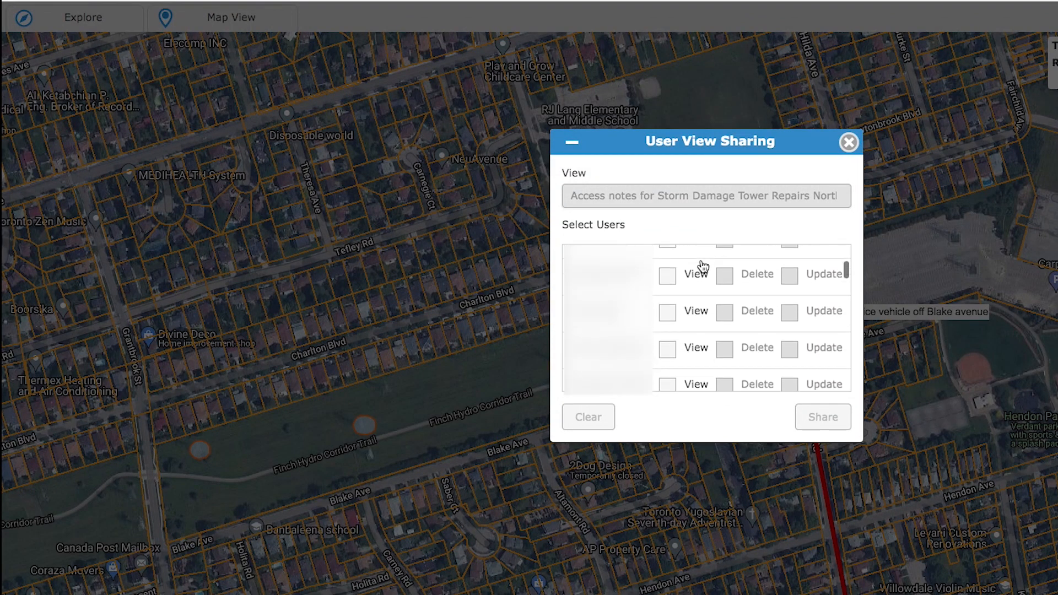
left_click(664, 333)
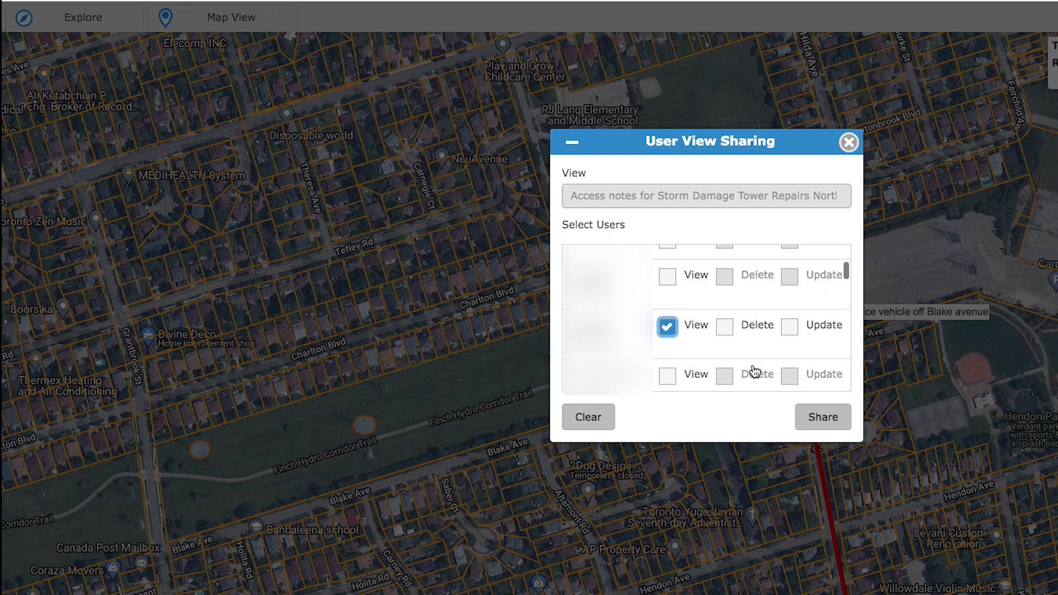
scroll(688, 378, "down", 1)
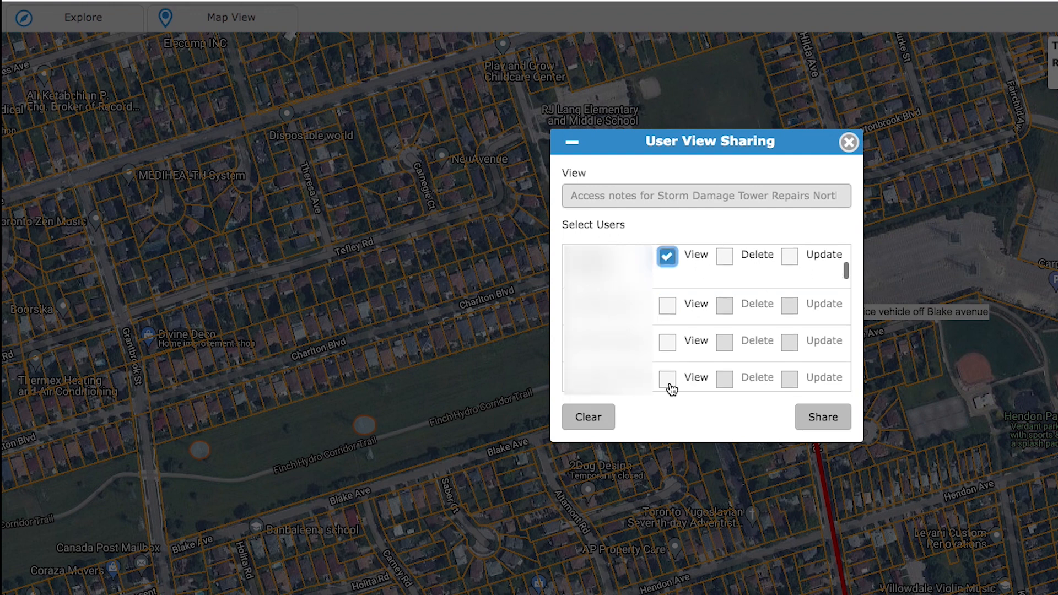
left_click(666, 381)
left_click(789, 379)
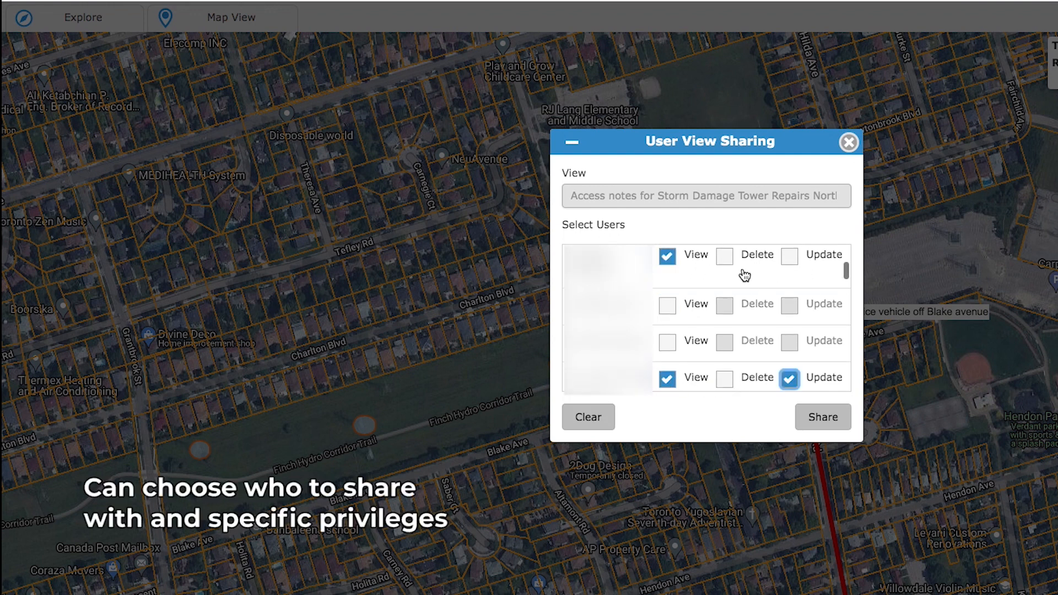
left_click(725, 257)
left_click(667, 344)
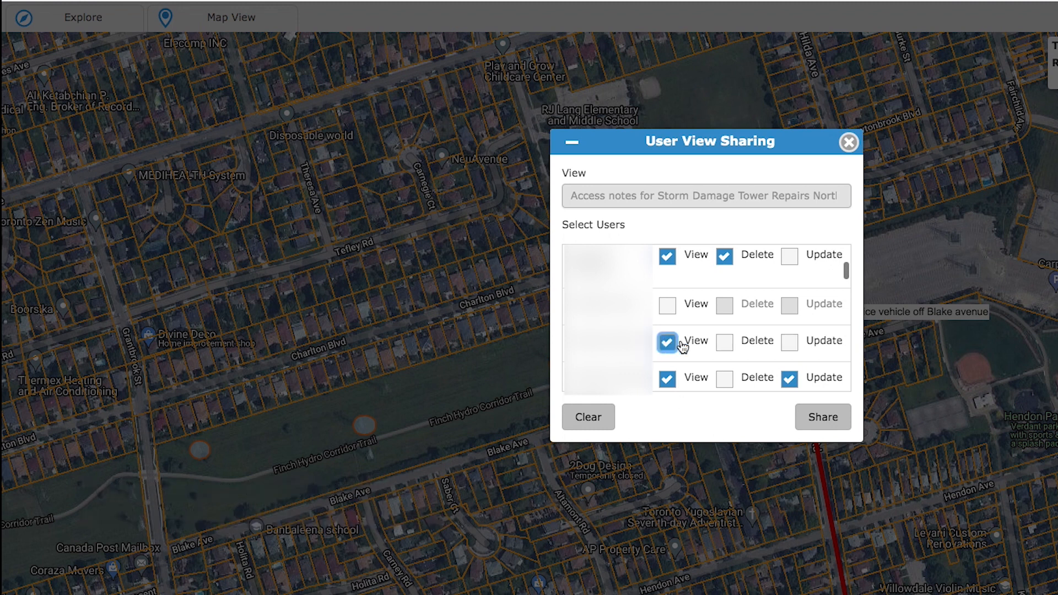
left_click(724, 342)
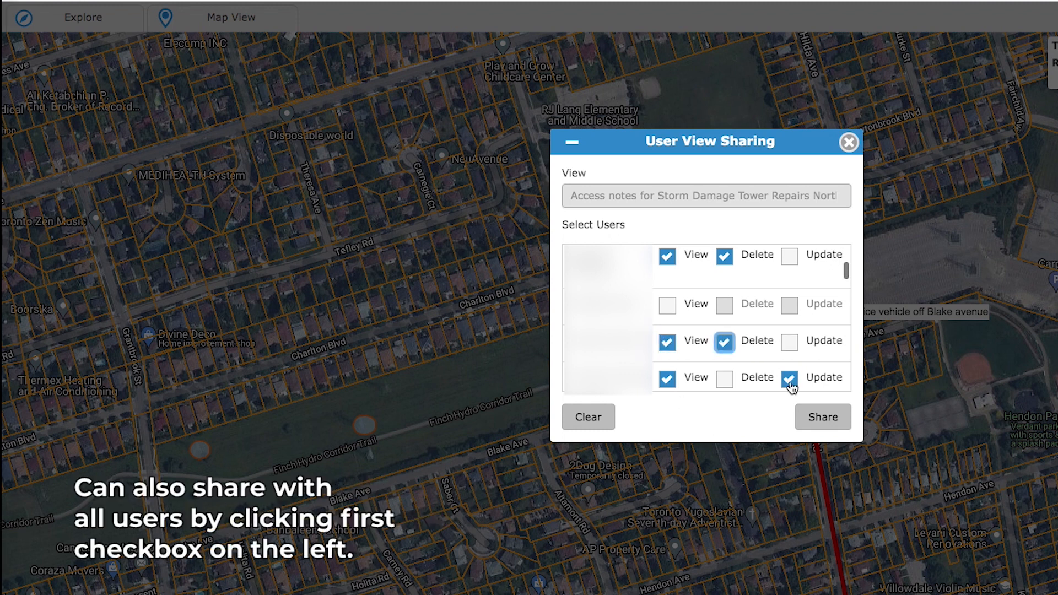
Step: Grant View, Delete and Update privileges to all users at once, and remove all three again
scroll(768, 372, "up", 4)
scroll(768, 372, "up", 3)
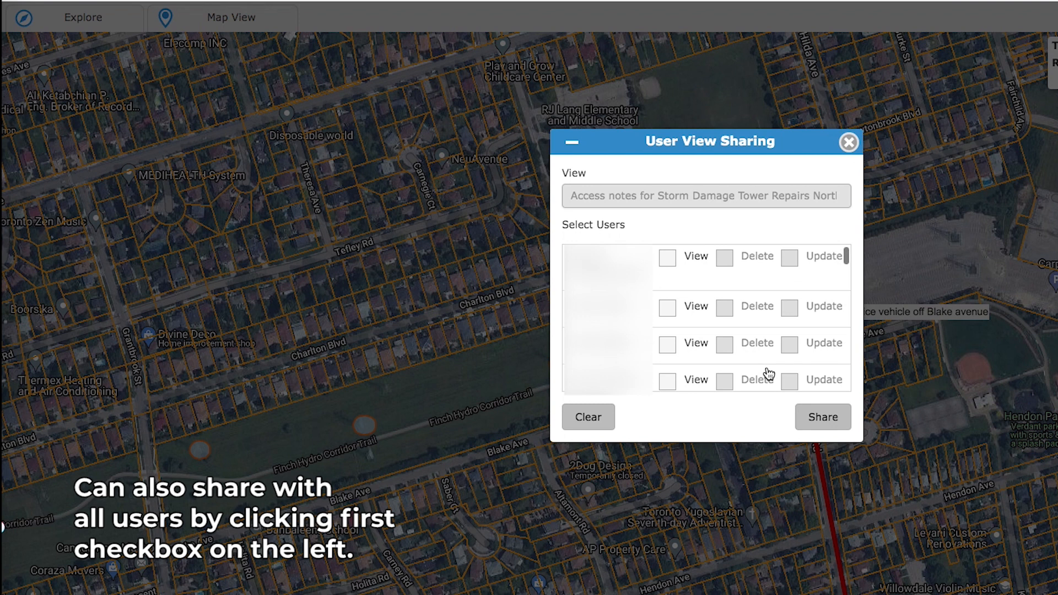
left_click(668, 261)
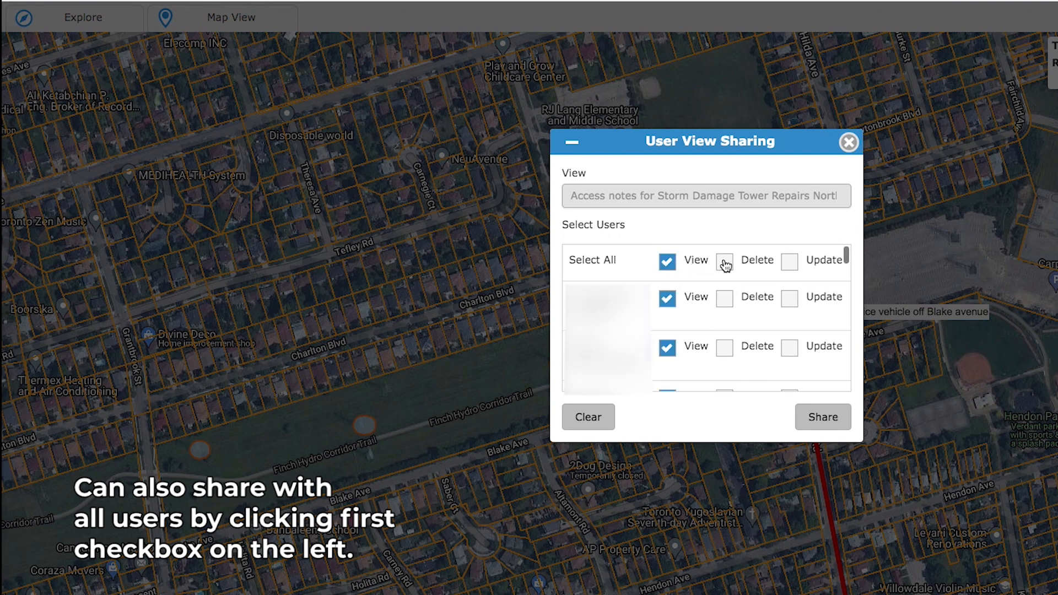
left_click(725, 261)
left_click(789, 261)
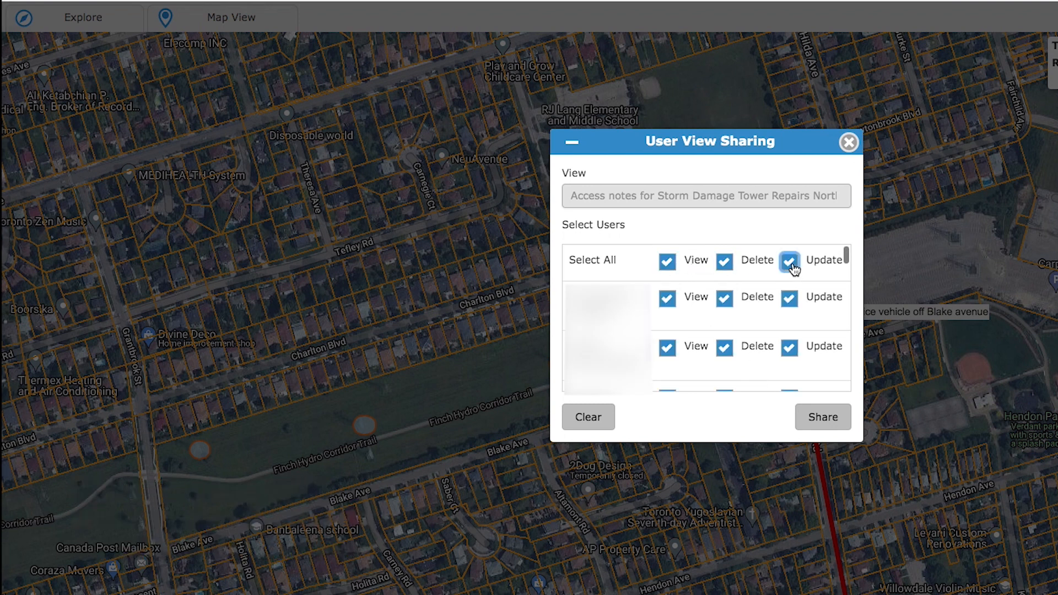
left_click(789, 261)
left_click(724, 261)
left_click(667, 261)
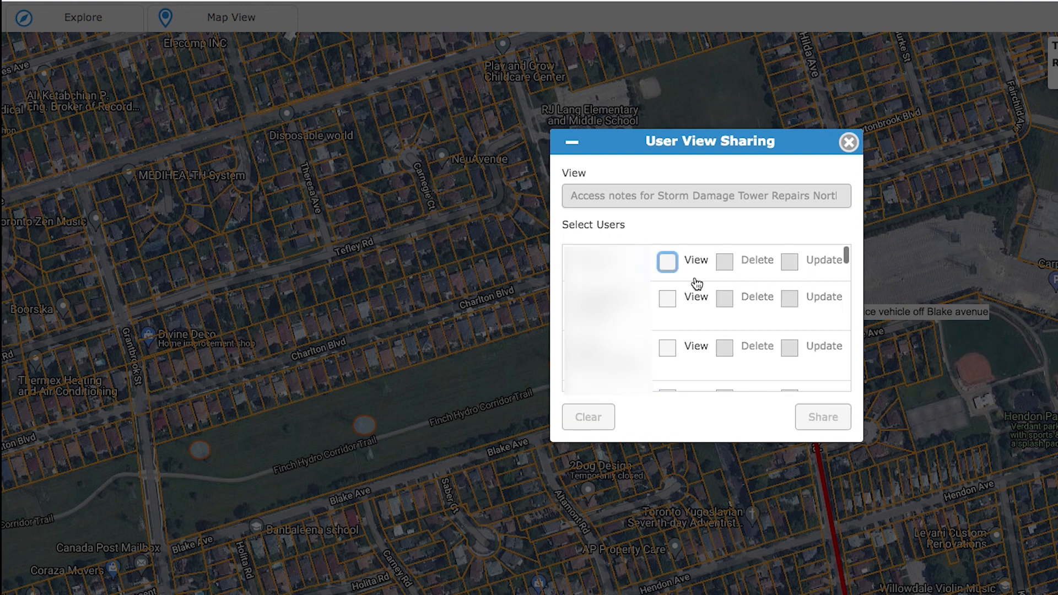
Step: Select three users to share with, giving one View and Update, one View only, and one View and Delete privileges
scroll(697, 283, "down", 1)
left_click(667, 345)
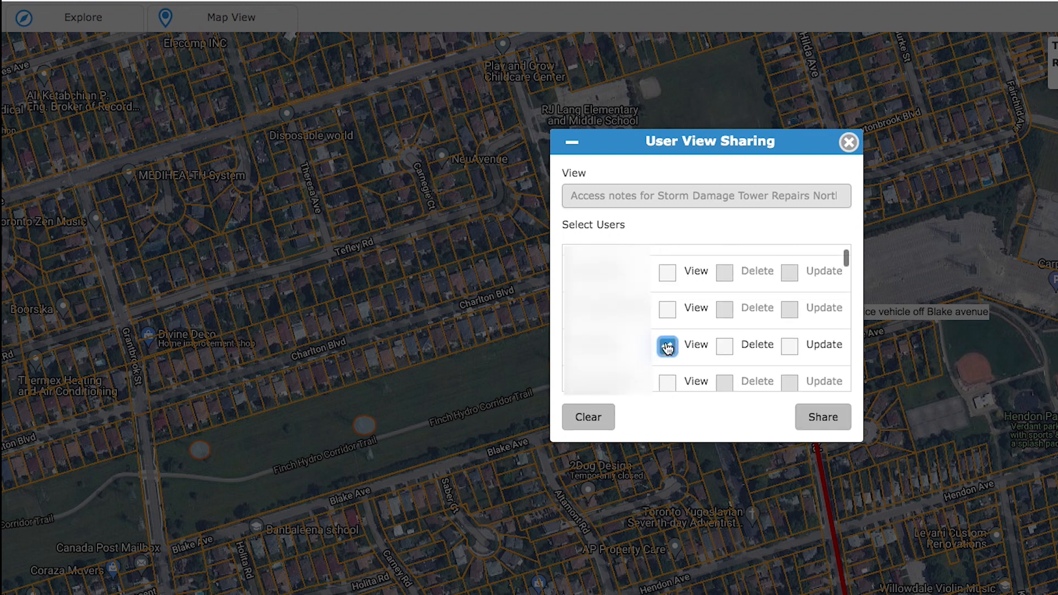
left_click(668, 273)
left_click(789, 272)
left_click(668, 382)
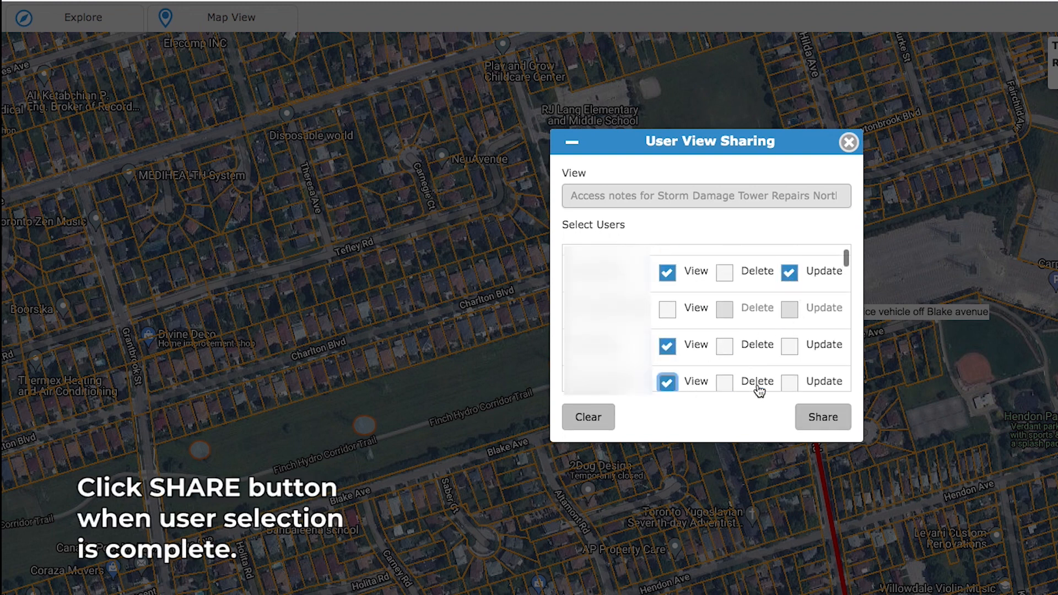
left_click(726, 383)
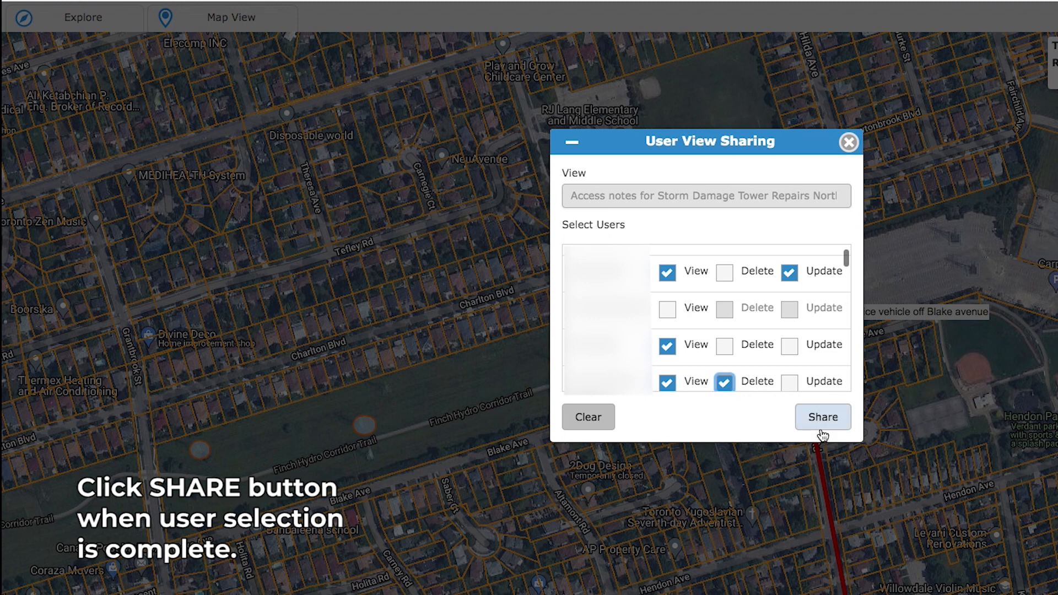